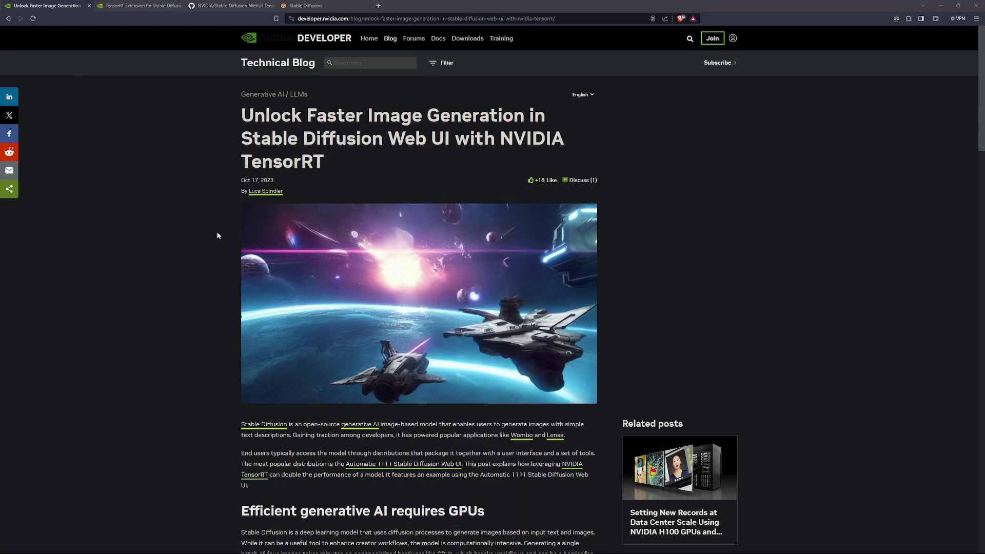
Enlarge the blog page and scroll through the TensorRT image-generation article
{"action": "key", "text": "ctrl+plus"}
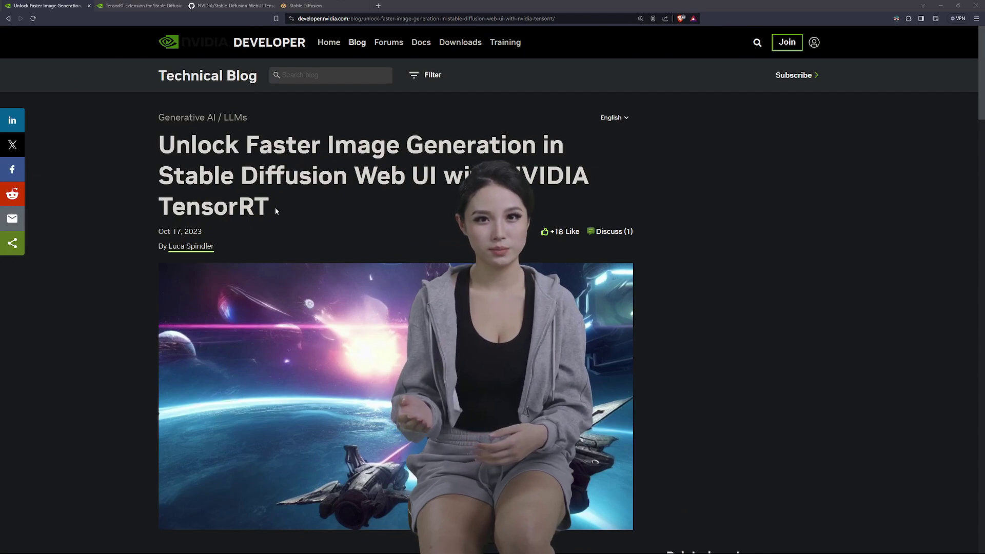
{"action": "scroll", "coordinate": [276, 211], "scroll_direction": "down", "scroll_amount": 5}
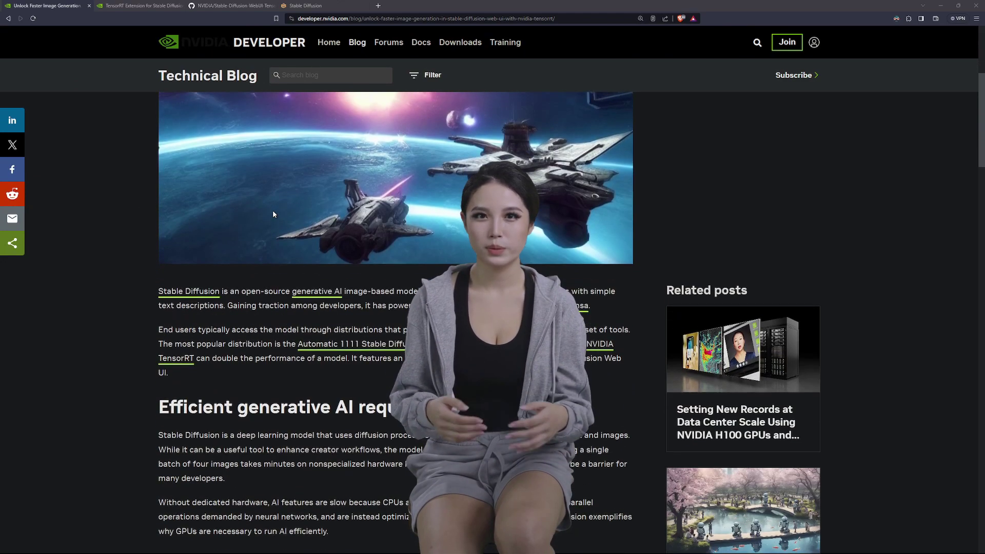
{"action": "scroll", "coordinate": [273, 211], "scroll_direction": "down", "scroll_amount": 5}
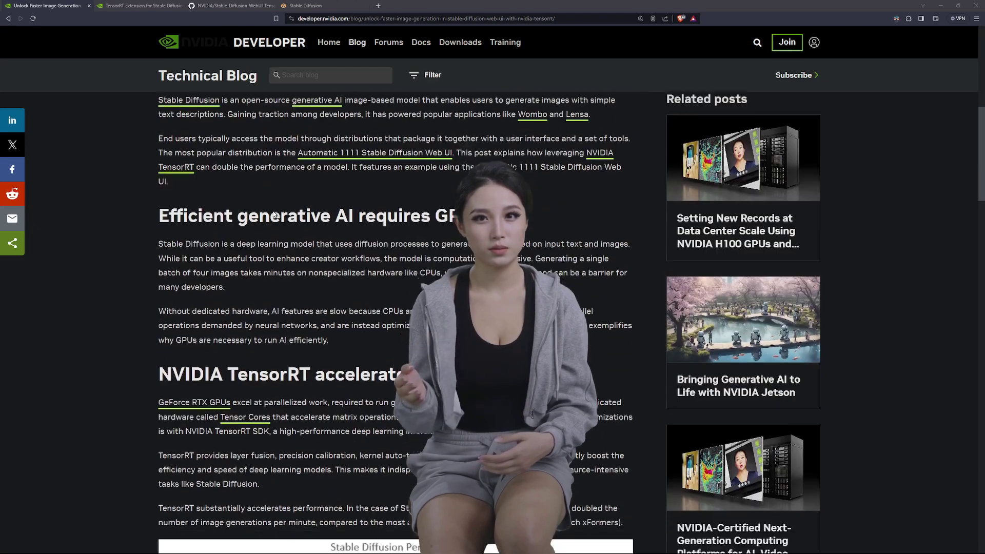
{"action": "scroll", "coordinate": [272, 211], "scroll_direction": "down", "scroll_amount": 4}
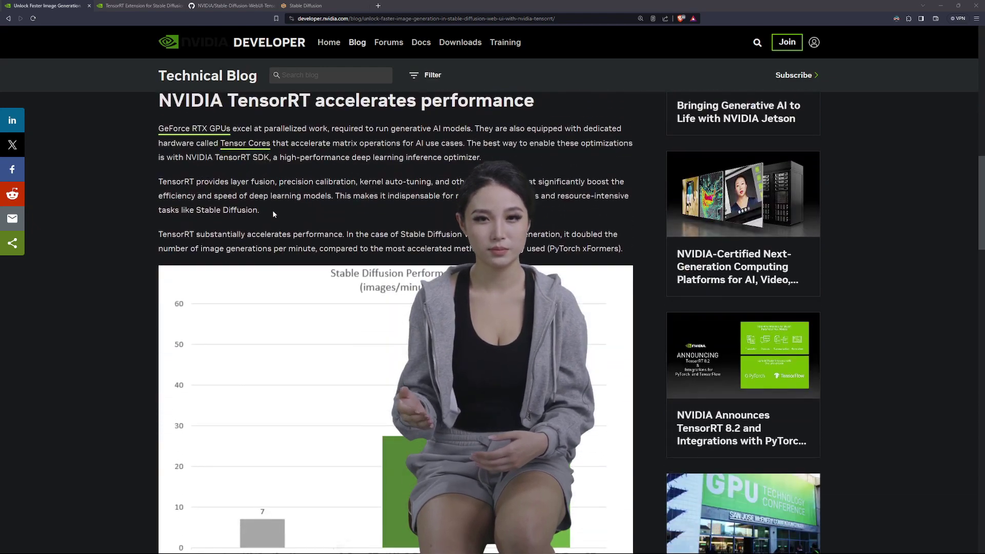
Restore normal page zoom, read further, then scroll back up to the article's introduction
{"action": "key", "text": "ctrl+minus"}
{"action": "key", "text": "ctrl+minus"}
{"action": "scroll", "coordinate": [299, 279], "scroll_direction": "down", "scroll_amount": 6}
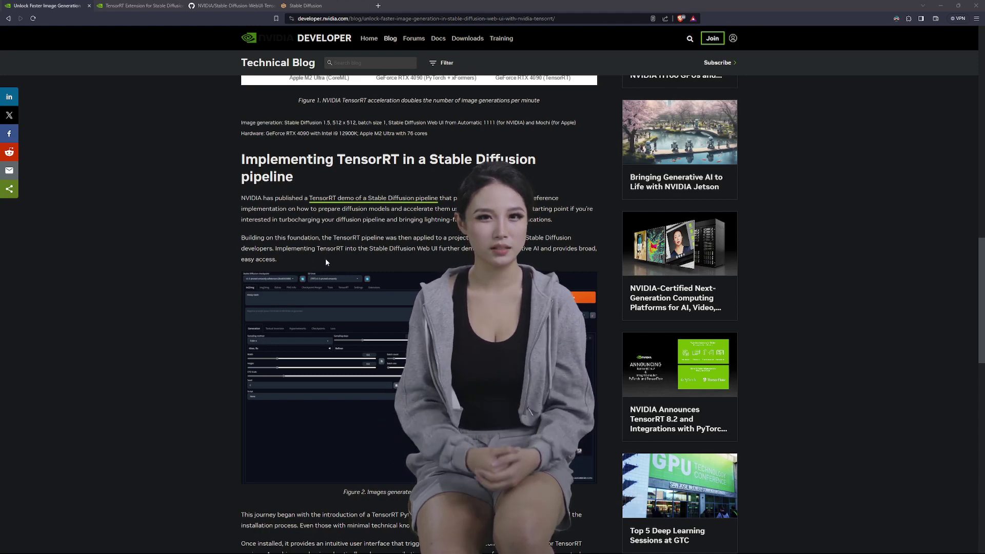
{"action": "scroll", "coordinate": [355, 261], "scroll_direction": "down", "scroll_amount": 5}
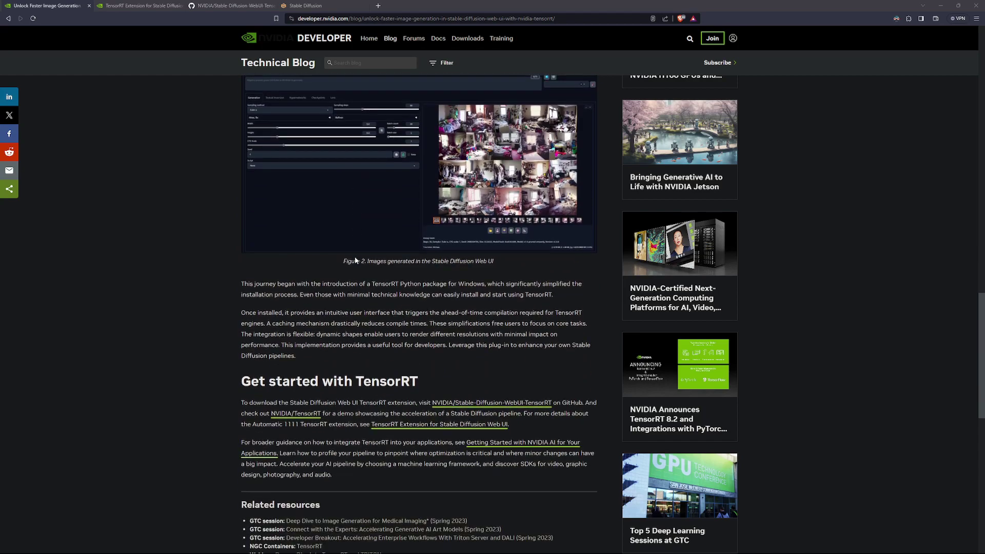
{"action": "scroll", "coordinate": [355, 260], "scroll_direction": "down", "scroll_amount": 3}
{"action": "scroll", "coordinate": [355, 259], "scroll_direction": "up", "scroll_amount": 8}
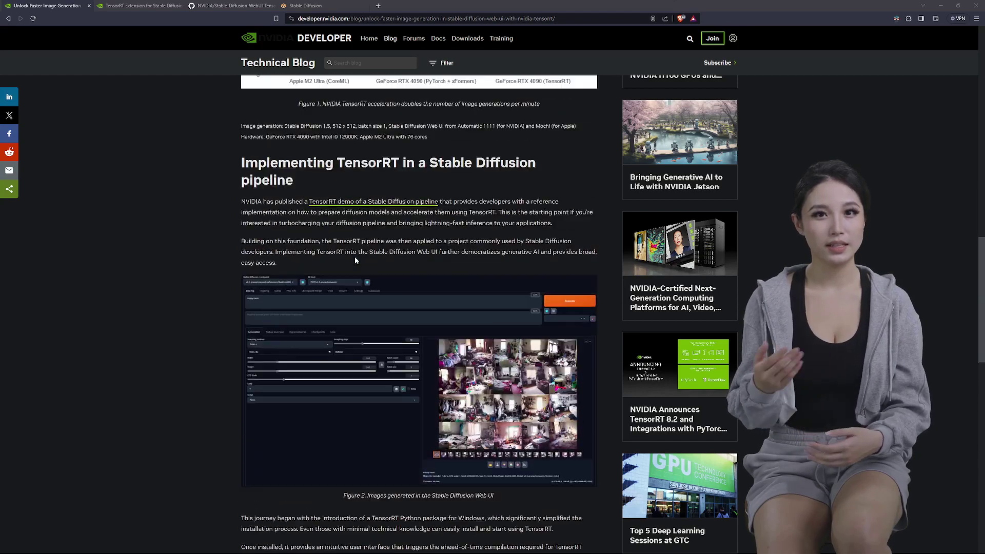
{"action": "scroll", "coordinate": [355, 260], "scroll_direction": "up", "scroll_amount": 12}
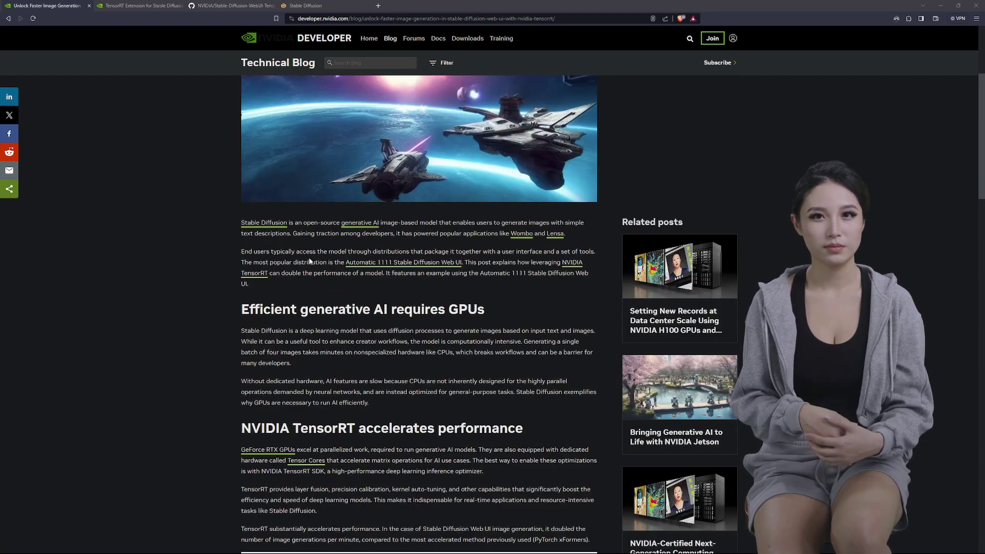
{"action": "scroll", "coordinate": [418, 267], "scroll_direction": "up", "scroll_amount": 2}
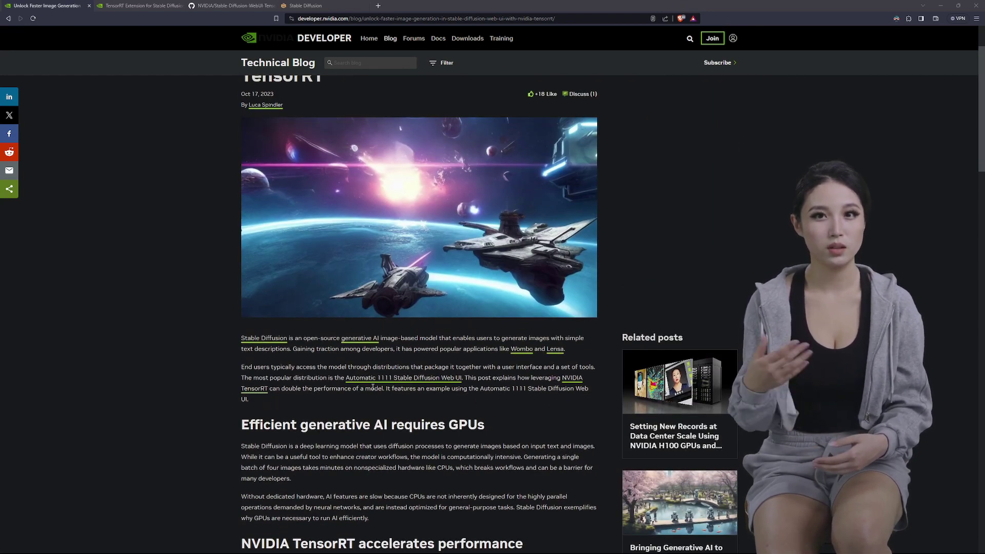
Switch to the TensorRT Extension support article and scroll through its setup guide
{"action": "left_click", "coordinate": [147, 6]}
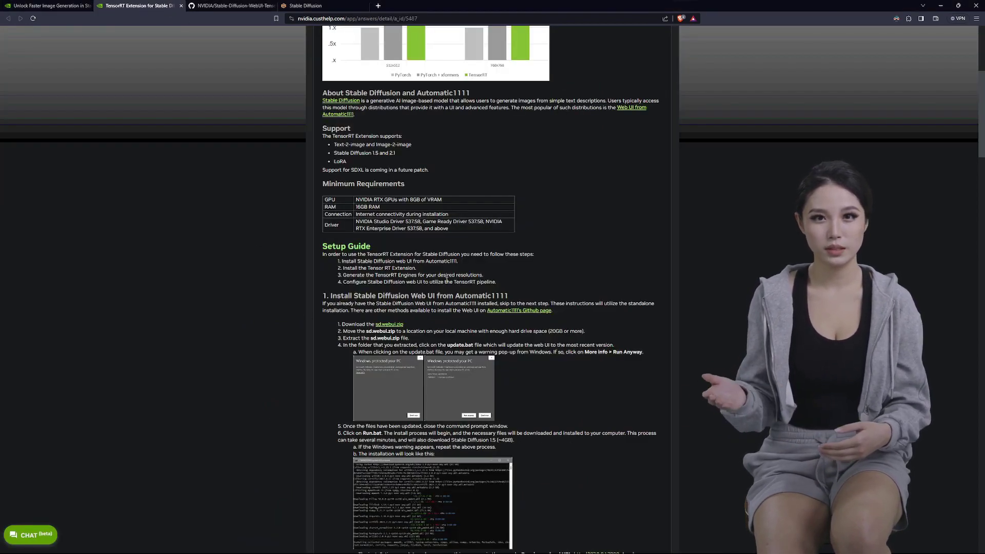
{"action": "scroll", "coordinate": [534, 269], "scroll_direction": "down", "scroll_amount": 12}
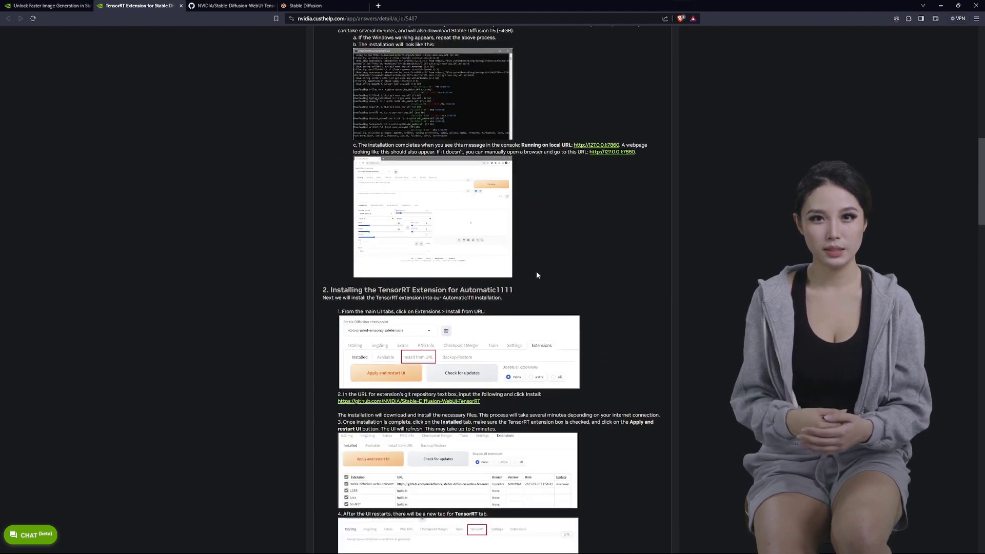
{"action": "scroll", "coordinate": [544, 271], "scroll_direction": "down", "scroll_amount": 3}
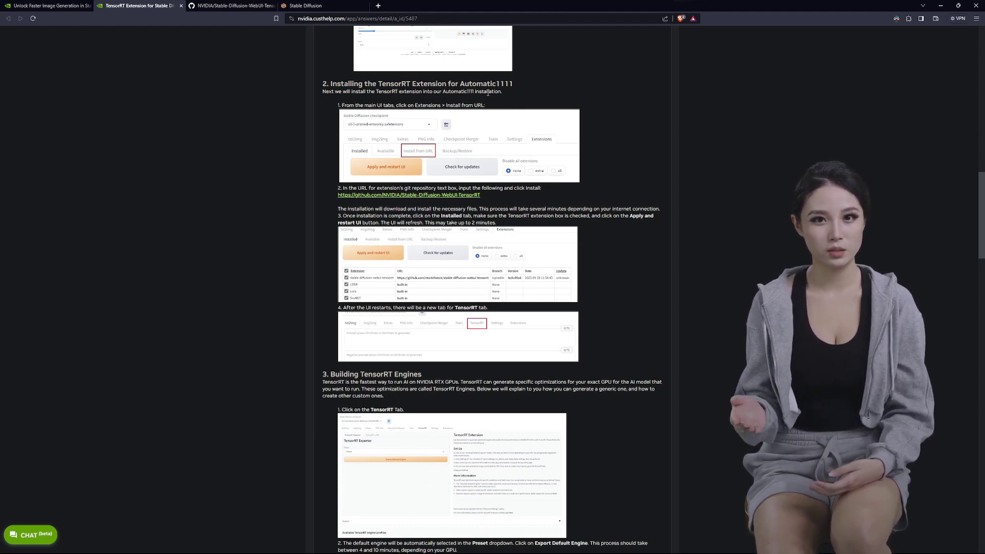
{"action": "scroll", "coordinate": [490, 95], "scroll_direction": "down", "scroll_amount": 4}
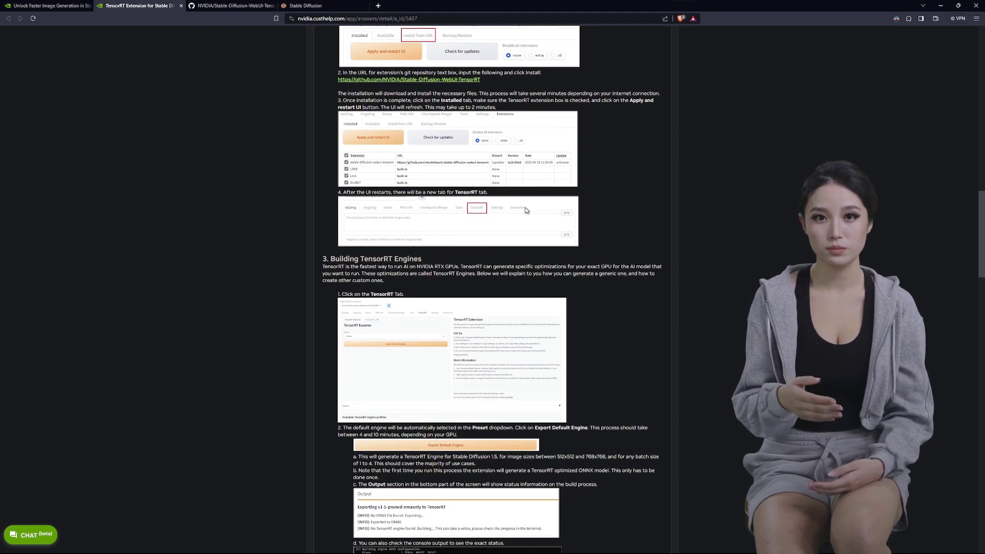
{"action": "scroll", "coordinate": [479, 254], "scroll_direction": "down", "scroll_amount": 1}
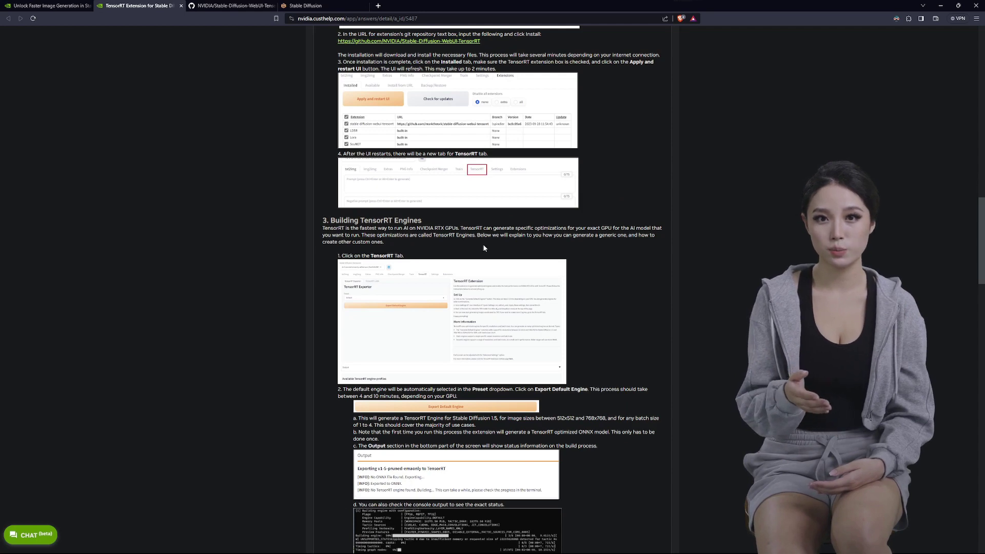
{"action": "scroll", "coordinate": [483, 248], "scroll_direction": "down", "scroll_amount": 1}
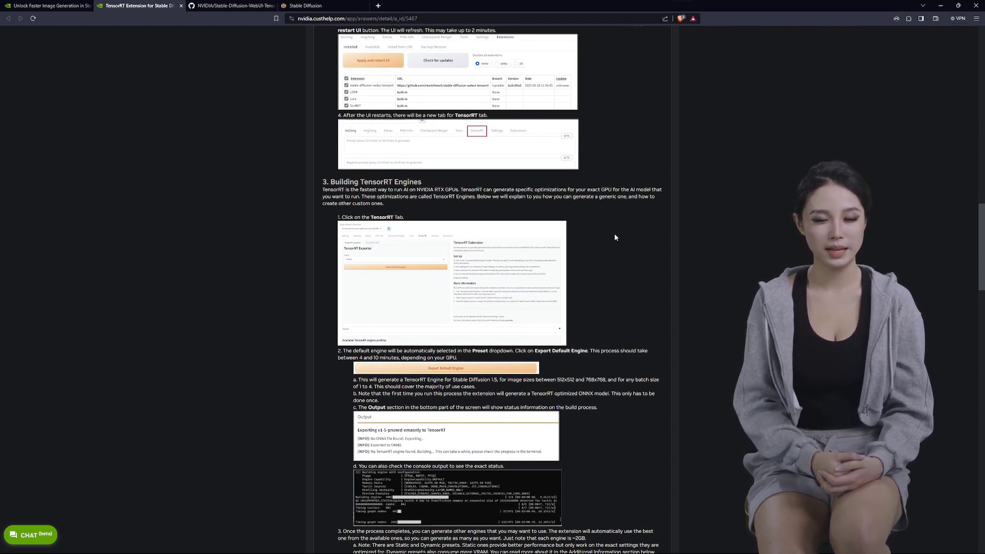
{"action": "scroll", "coordinate": [614, 237], "scroll_direction": "down", "scroll_amount": 2}
Scroll down to the sd_unet steps, then bring up the Stable-Diffusion-WebUI-TensorRT GitHub repository
{"action": "scroll", "coordinate": [616, 234], "scroll_direction": "down", "scroll_amount": 4}
{"action": "scroll", "coordinate": [615, 234], "scroll_direction": "down", "scroll_amount": 8}
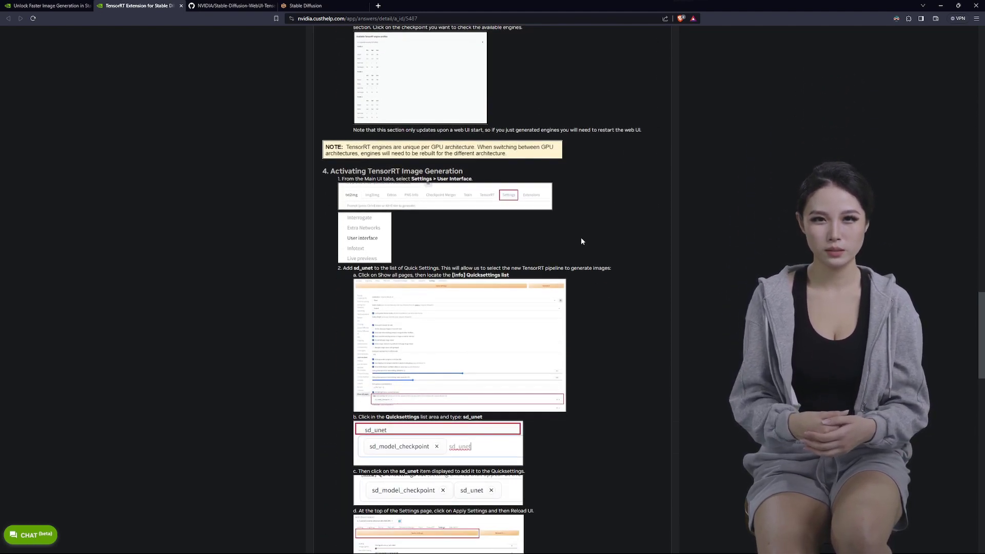
{"action": "scroll", "coordinate": [508, 264], "scroll_direction": "down", "scroll_amount": 5}
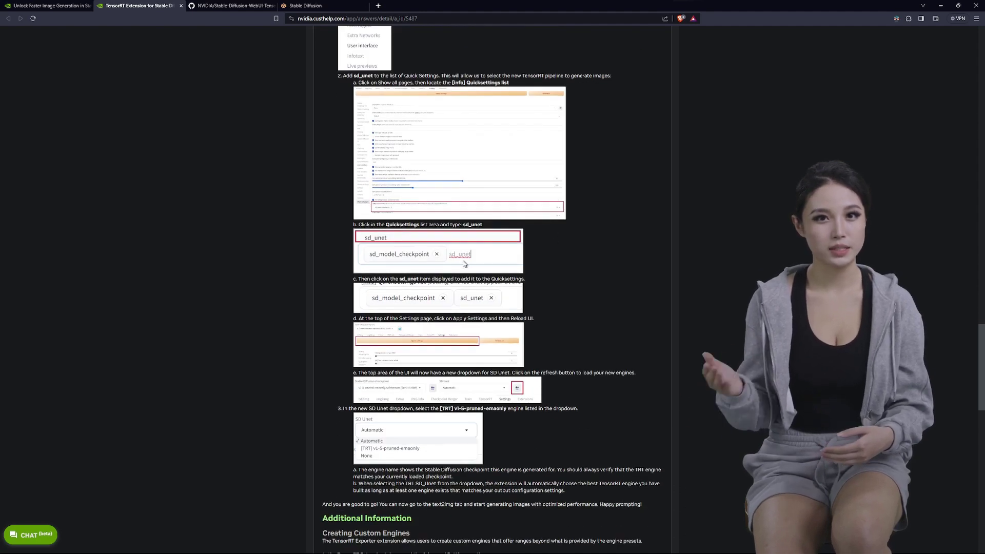
{"action": "scroll", "coordinate": [480, 267], "scroll_direction": "down", "scroll_amount": 1}
{"action": "scroll", "coordinate": [480, 266], "scroll_direction": "down", "scroll_amount": 2}
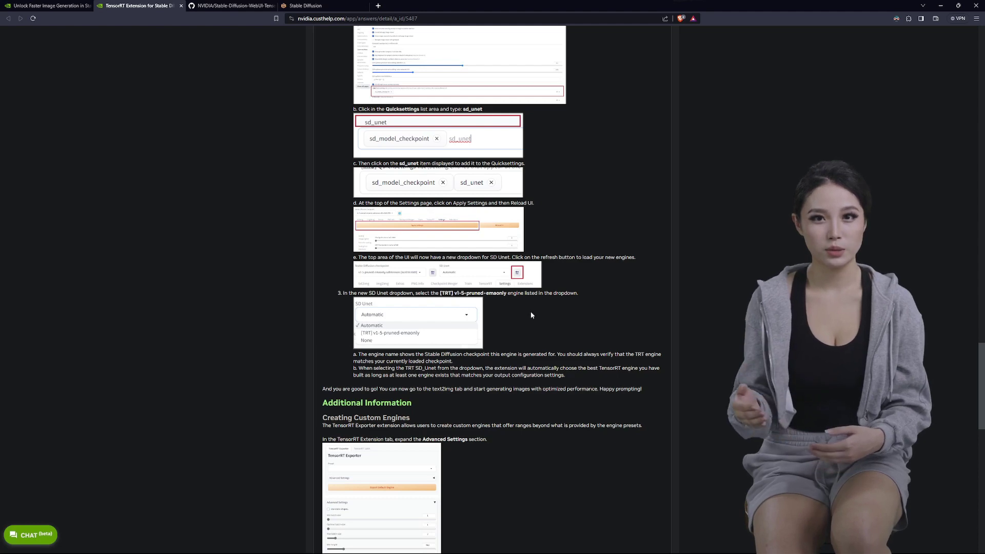
{"action": "scroll", "coordinate": [524, 326], "scroll_direction": "down", "scroll_amount": 2}
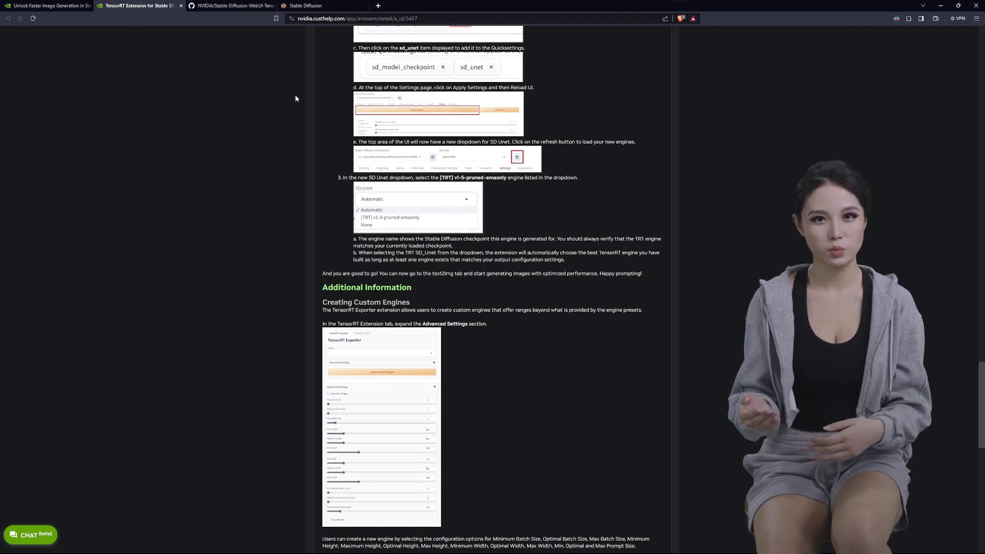
{"action": "left_click", "coordinate": [224, 6]}
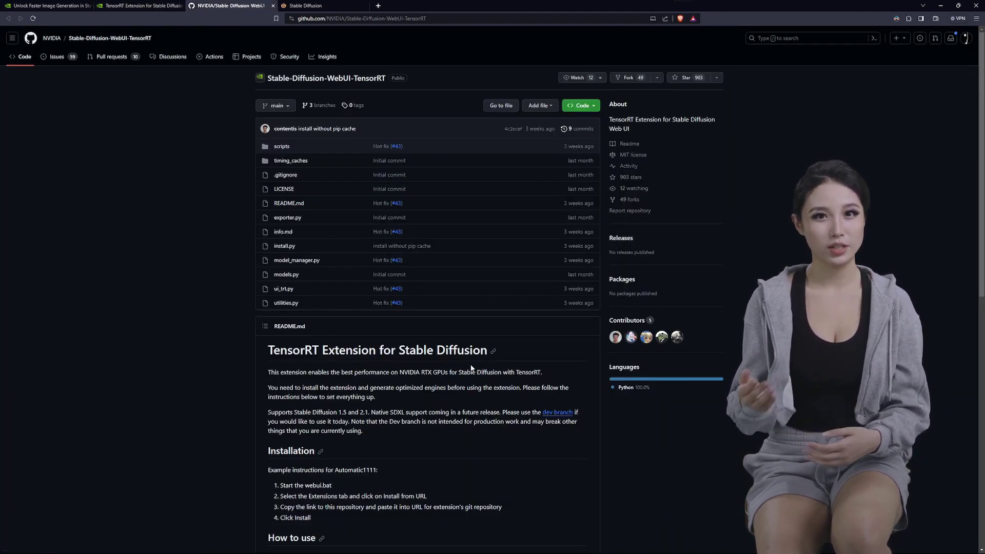
Bring up Stability Matrix and move between its Output Browser and the Inference page
{"action": "left_click", "coordinate": [308, 7]}
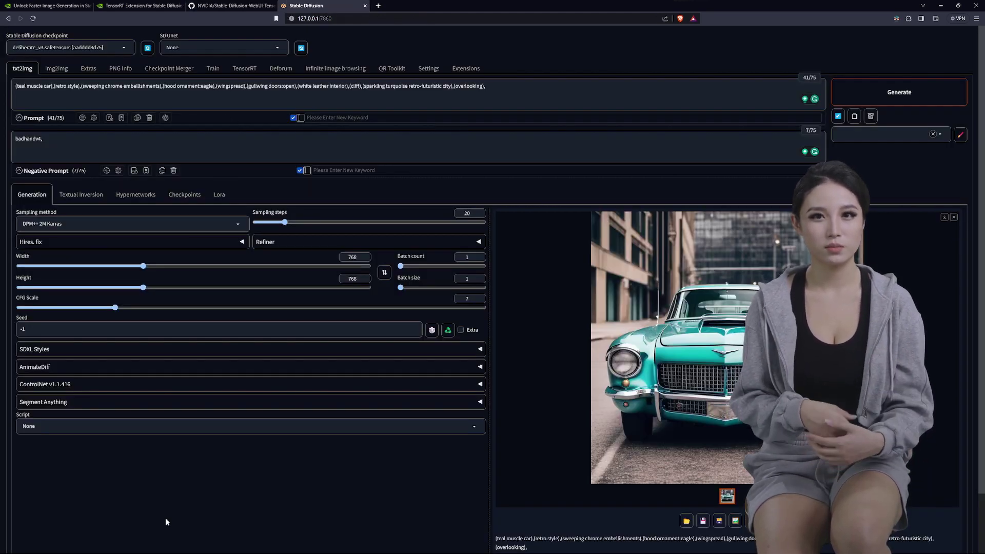
{"action": "left_click", "coordinate": [177, 549]}
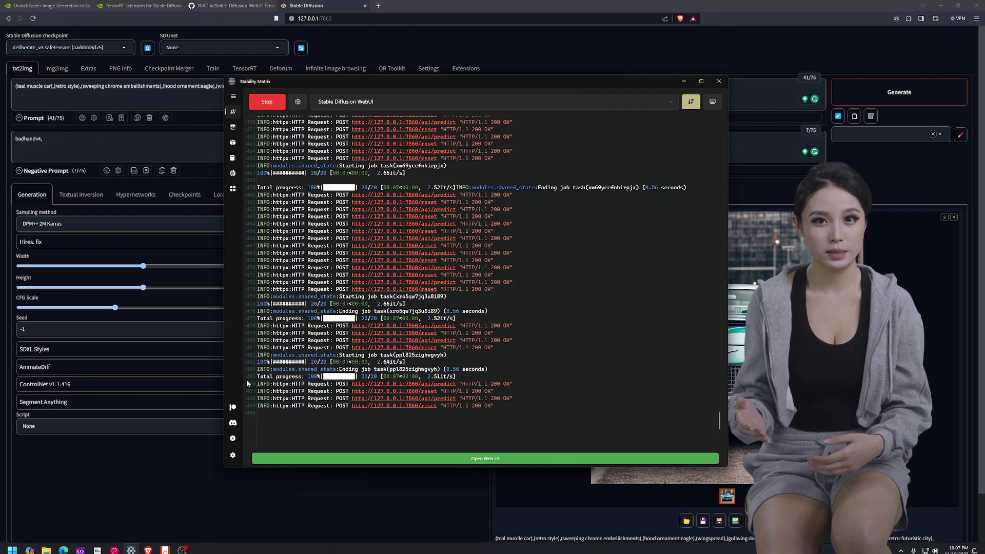
{"action": "left_click", "coordinate": [233, 190]}
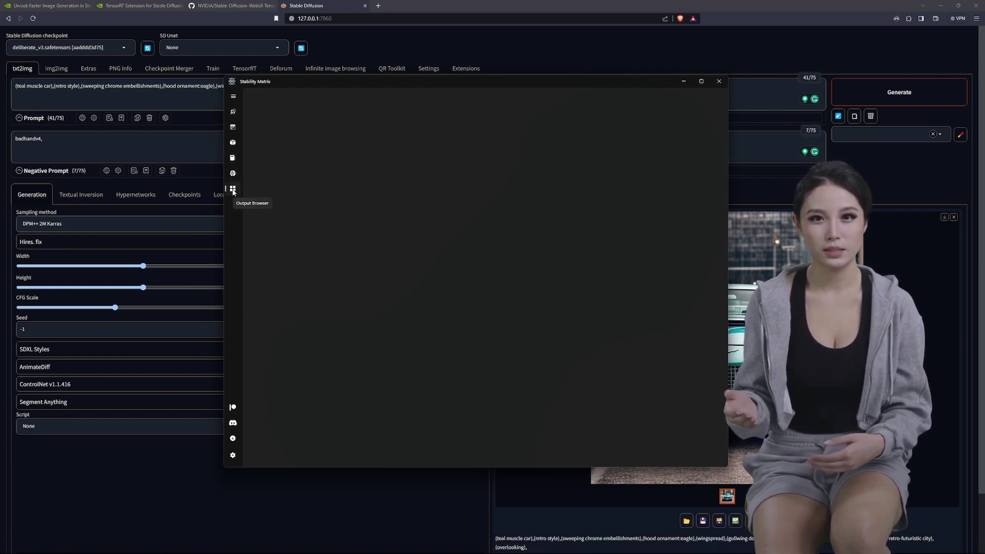
{"action": "left_click", "coordinate": [233, 128]}
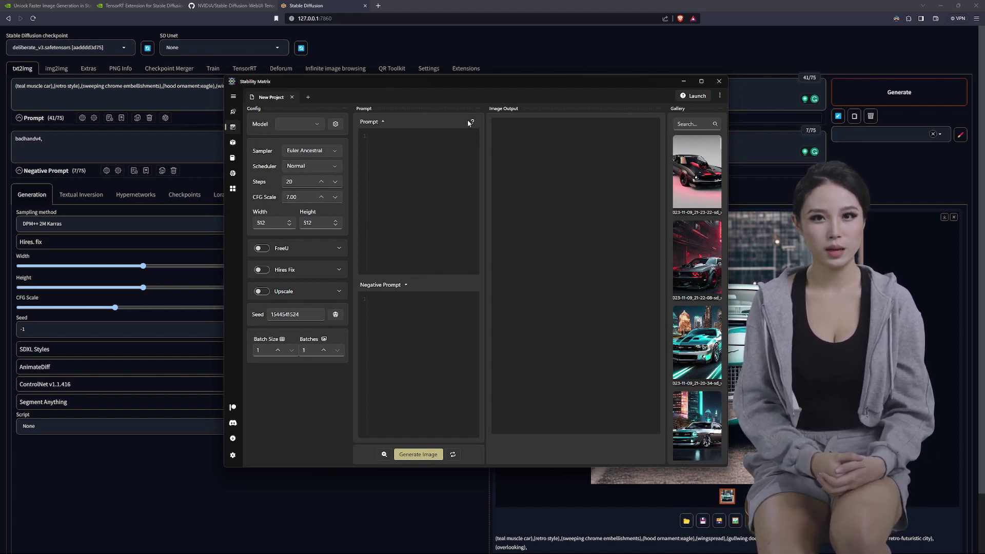
{"action": "left_click", "coordinate": [234, 188]}
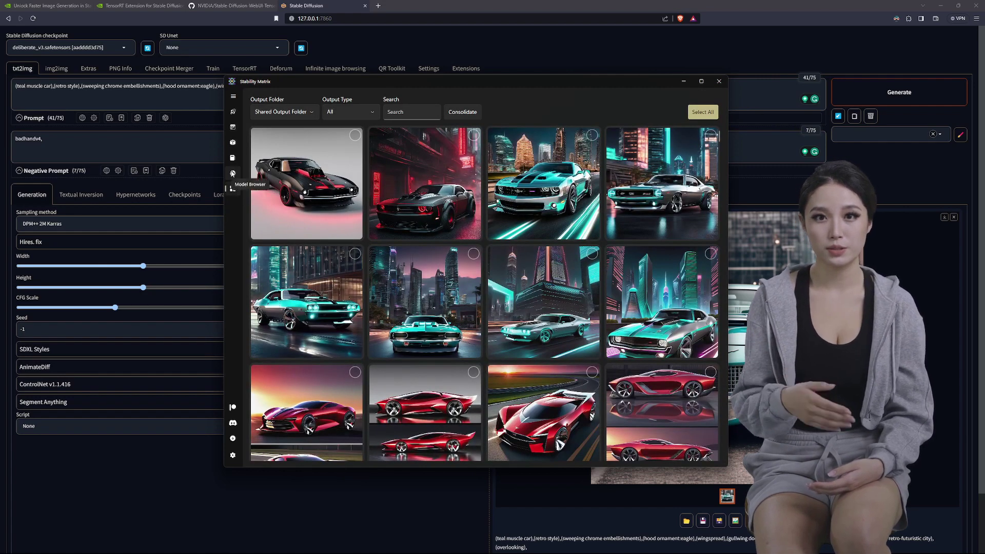
{"action": "left_click", "coordinate": [234, 128]}
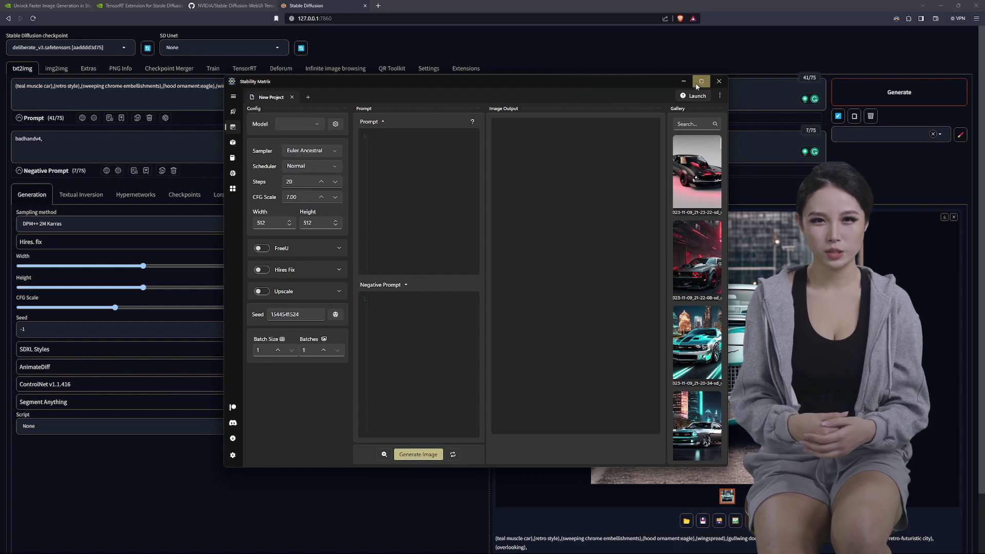
Hide Stability Matrix, list the TensorRT exporter's resolution presets, then switch back to the NVIDIA setup article
{"action": "left_click", "coordinate": [682, 81]}
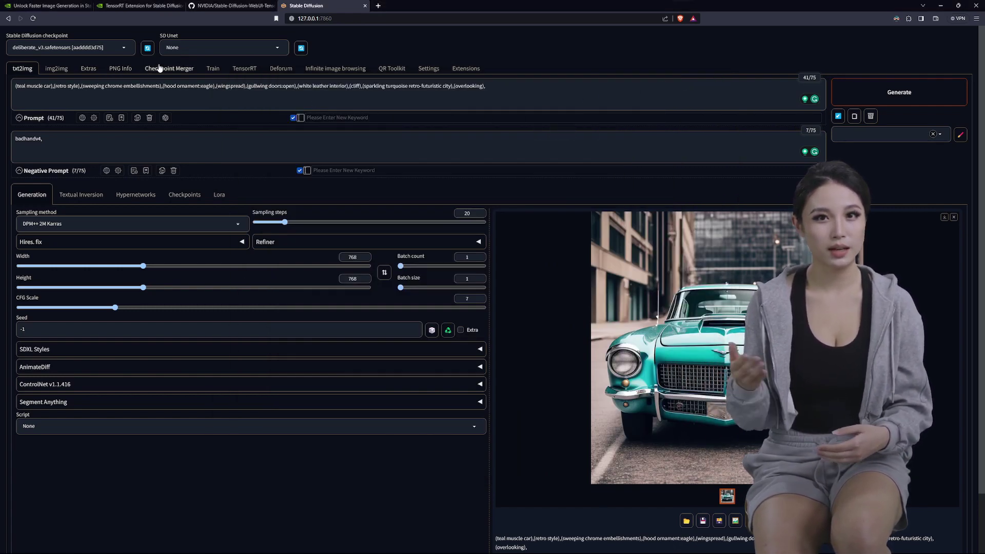
{"action": "left_click", "coordinate": [238, 70]}
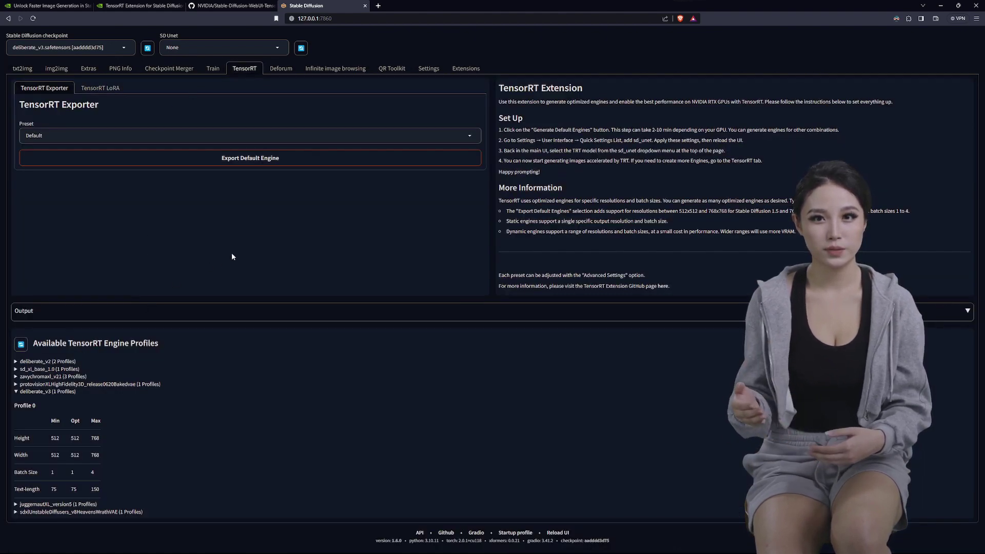
{"action": "left_click", "coordinate": [23, 70]}
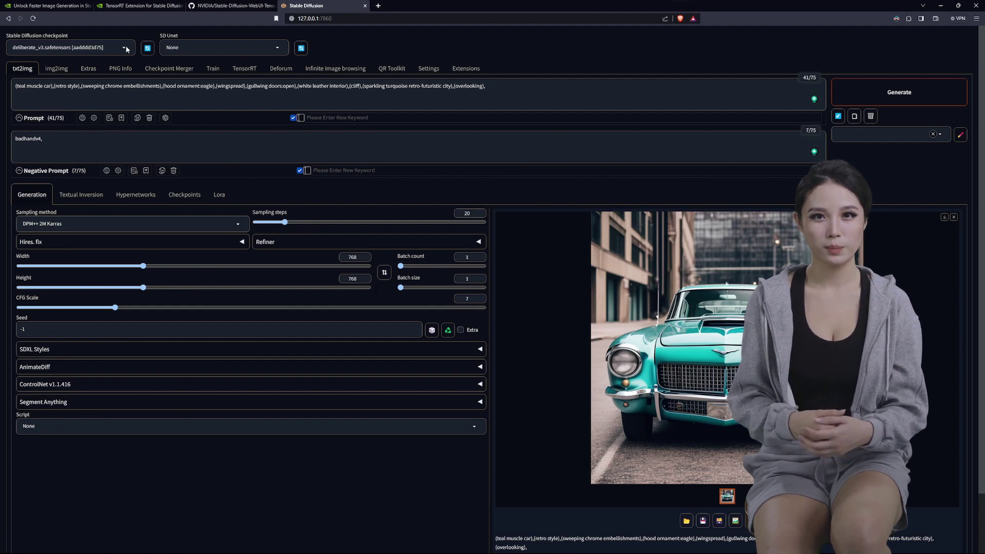
{"action": "left_click", "coordinate": [251, 70]}
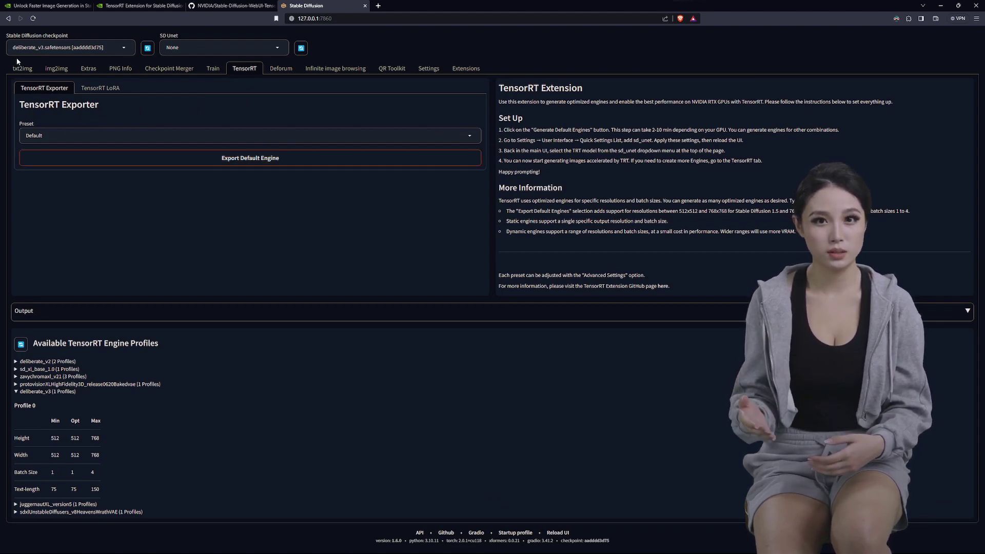
{"action": "left_click", "coordinate": [470, 137]}
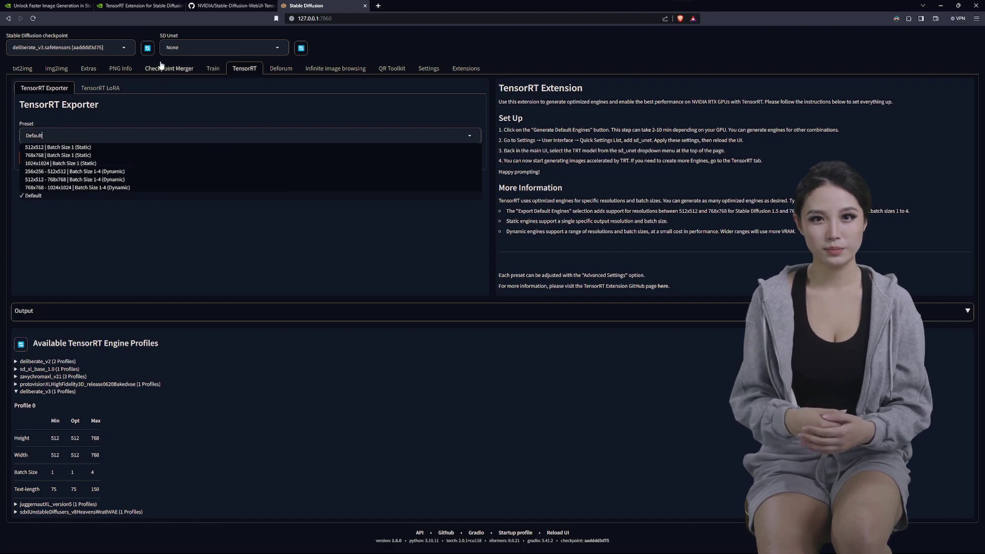
{"action": "left_click", "coordinate": [128, 5]}
Scroll to the Support section, highlighting the SDXL note and then the supported versions 1.5 and 2.1
{"action": "scroll", "coordinate": [276, 138], "scroll_direction": "up", "scroll_amount": 20}
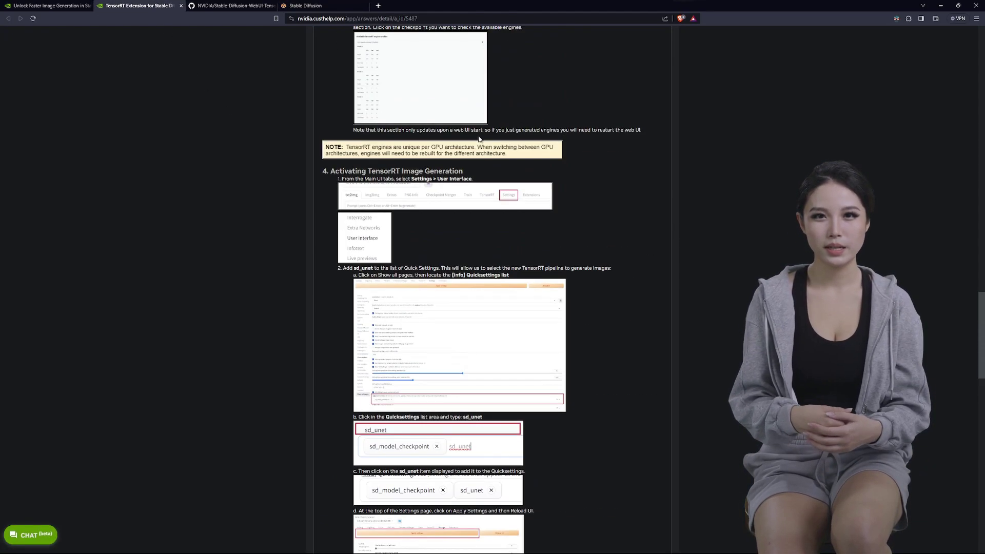
{"action": "scroll", "coordinate": [479, 139], "scroll_direction": "up", "scroll_amount": 15}
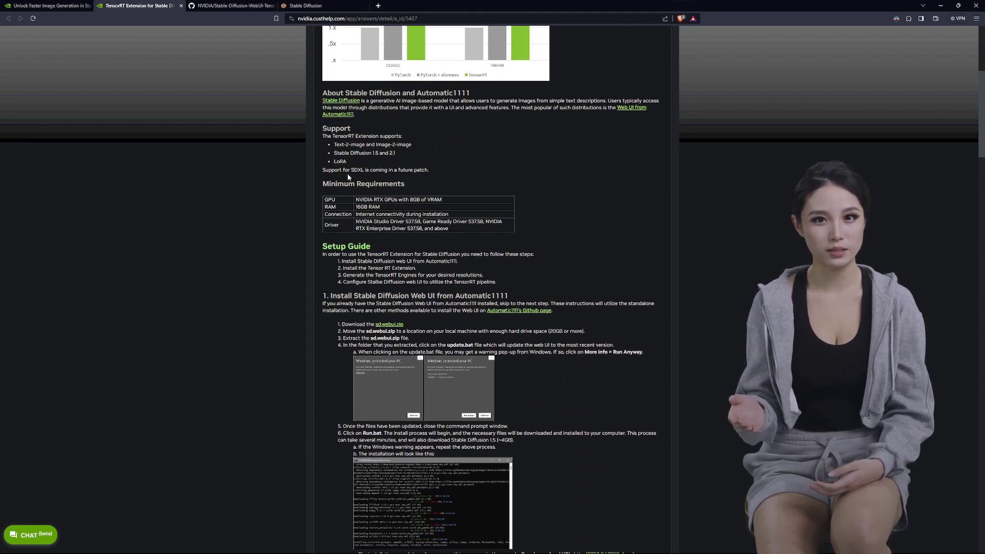
{"action": "left_click_drag", "start_coordinate": [325, 170], "coordinate": [451, 168]}
{"action": "scroll", "coordinate": [451, 167], "scroll_direction": "up", "scroll_amount": 2}
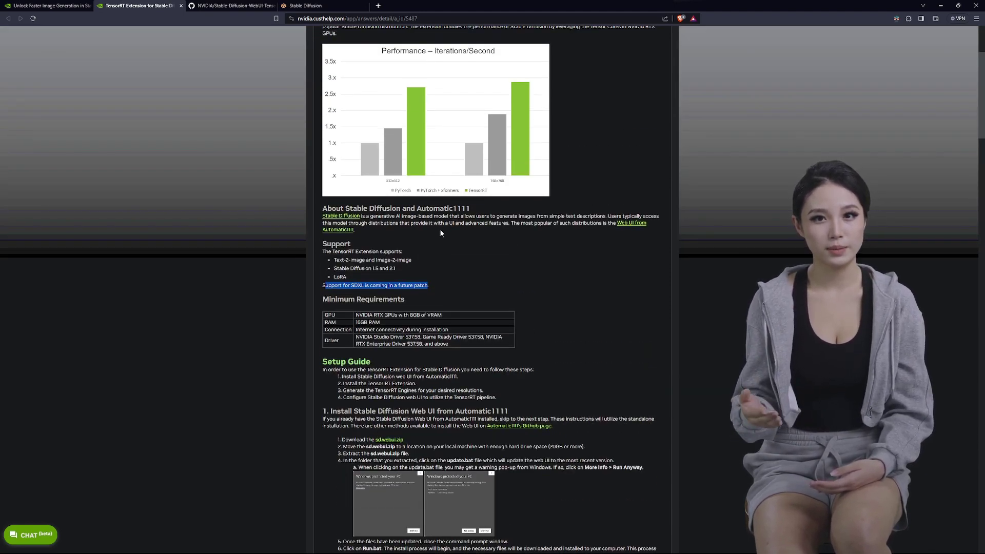
{"action": "scroll", "coordinate": [441, 234], "scroll_direction": "up", "scroll_amount": 2}
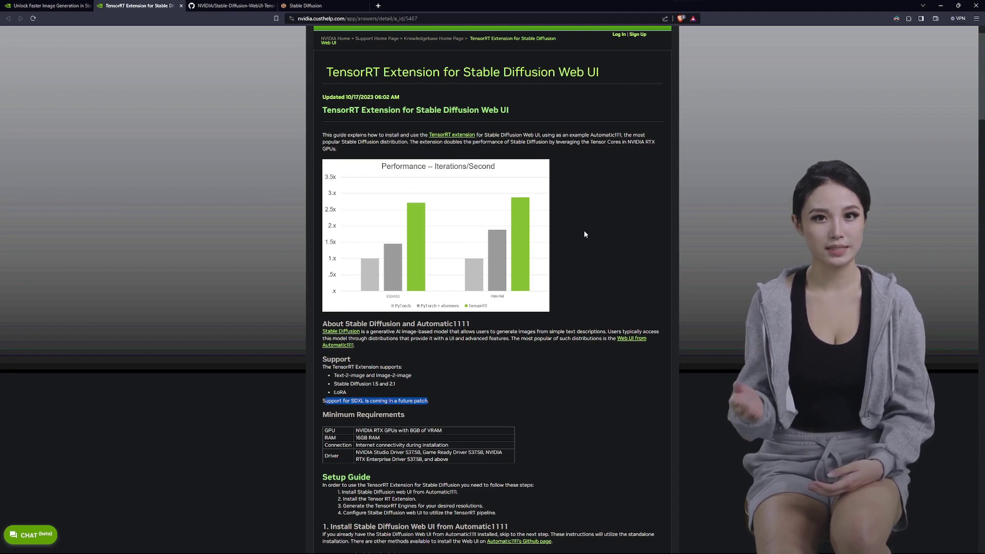
{"action": "scroll", "coordinate": [572, 224], "scroll_direction": "down", "scroll_amount": 3}
{"action": "scroll", "coordinate": [569, 224], "scroll_direction": "down", "scroll_amount": 1}
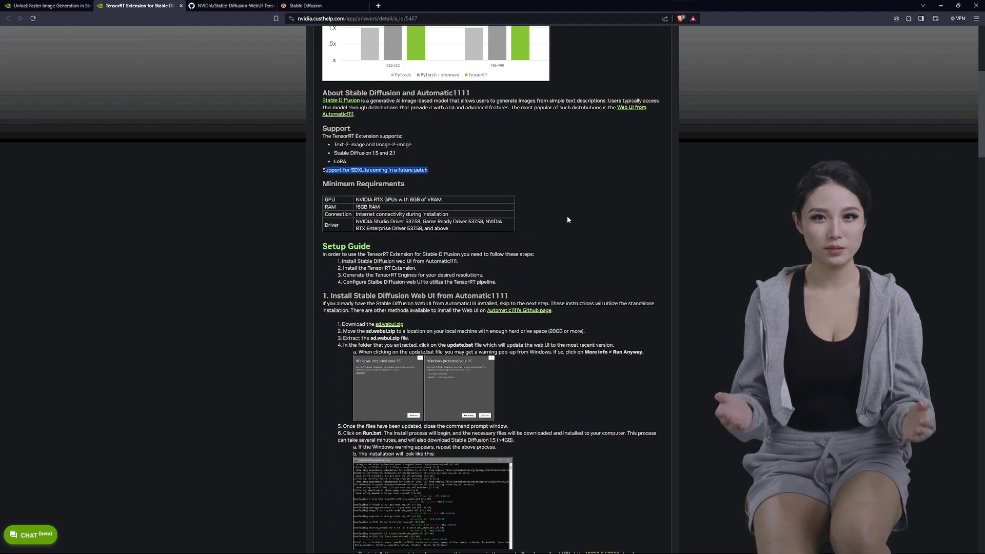
{"action": "left_click", "coordinate": [416, 170]}
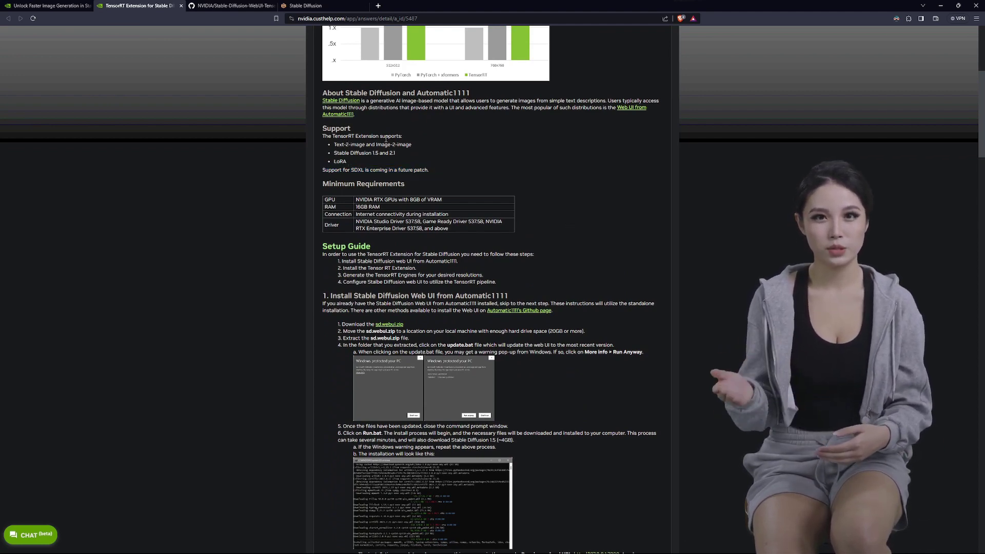
{"action": "left_click_drag", "start_coordinate": [362, 153], "coordinate": [400, 155]}
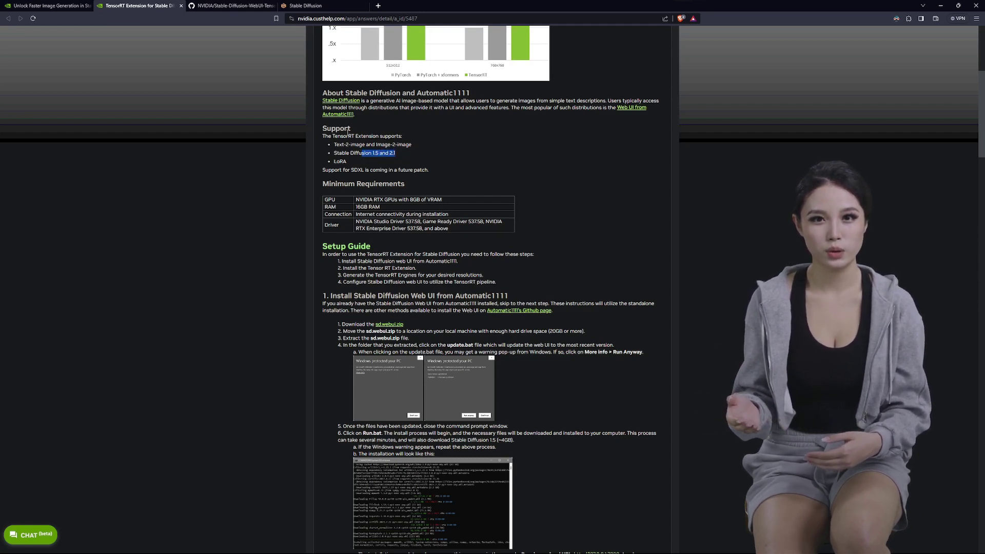
Back in the web UI, dismiss the Preset list with Default still selected
{"action": "left_click", "coordinate": [305, 6]}
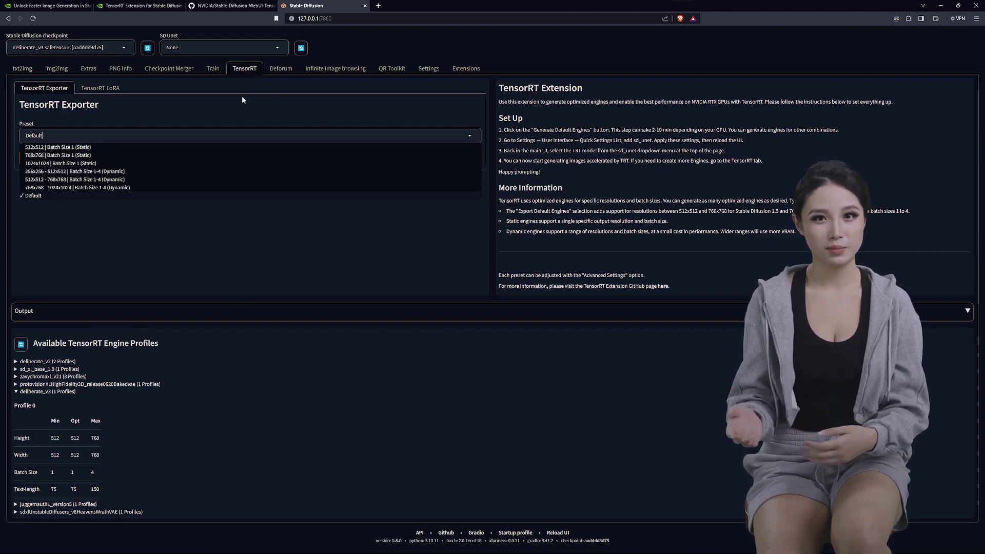
{"action": "left_click", "coordinate": [415, 217]}
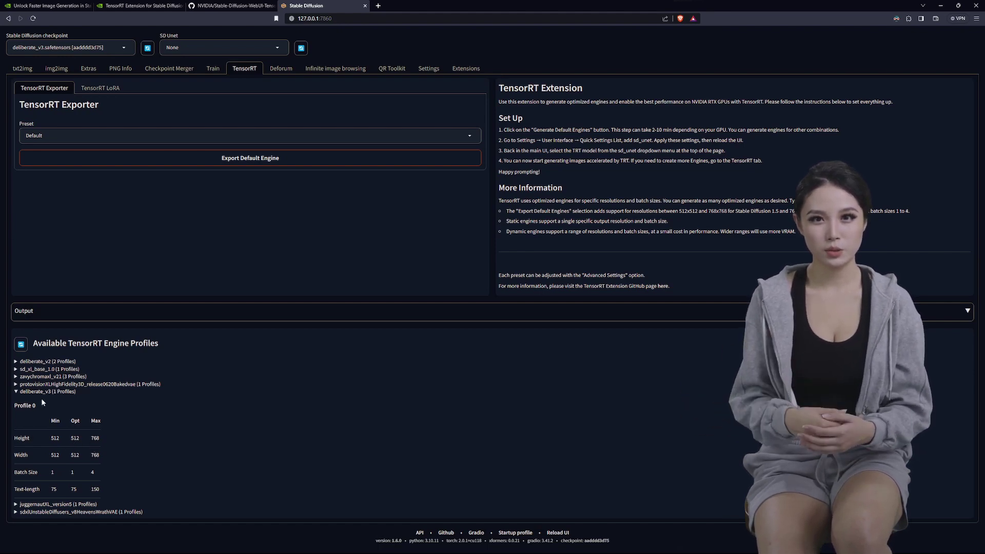
{"action": "left_click", "coordinate": [16, 377]}
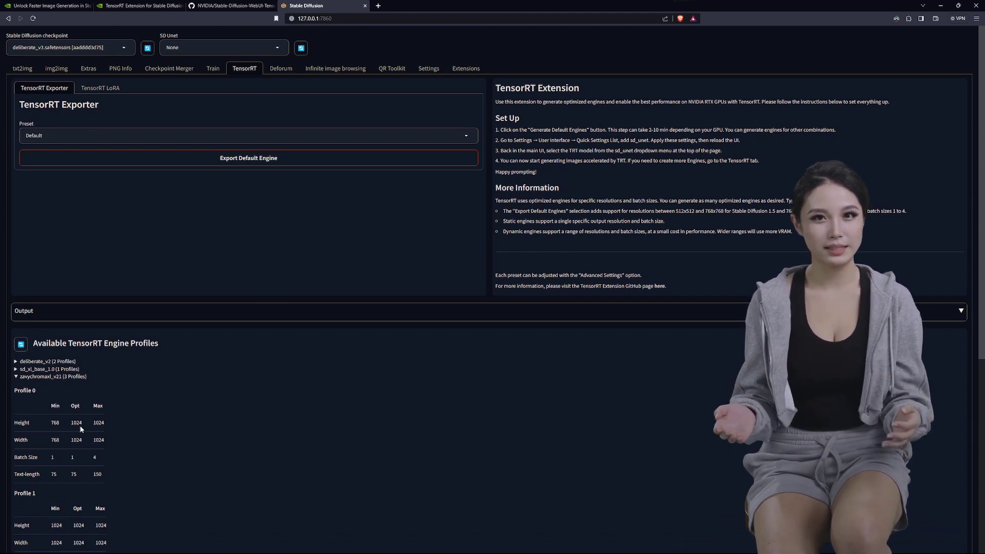
{"action": "left_click", "coordinate": [16, 377]}
{"action": "left_click", "coordinate": [16, 392]}
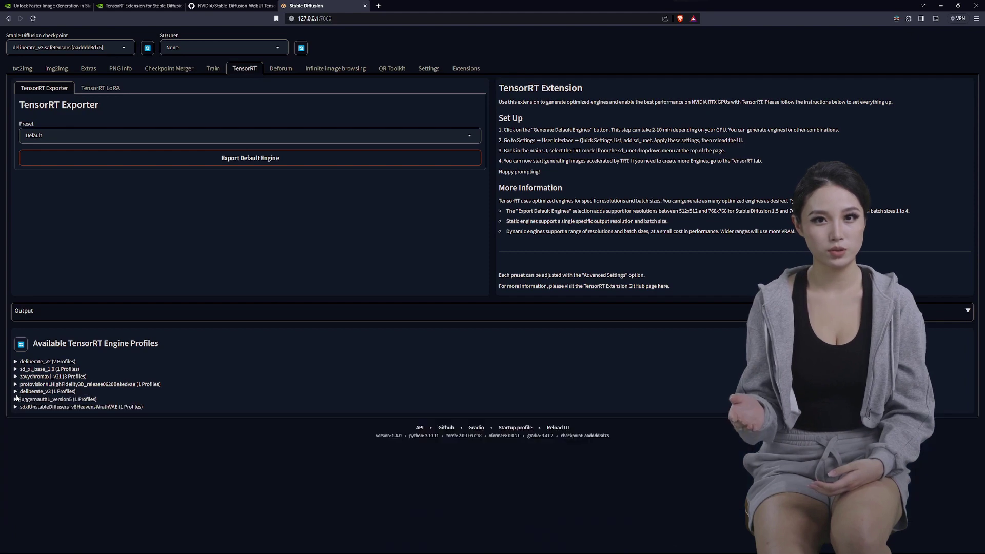
{"action": "left_click", "coordinate": [16, 400]}
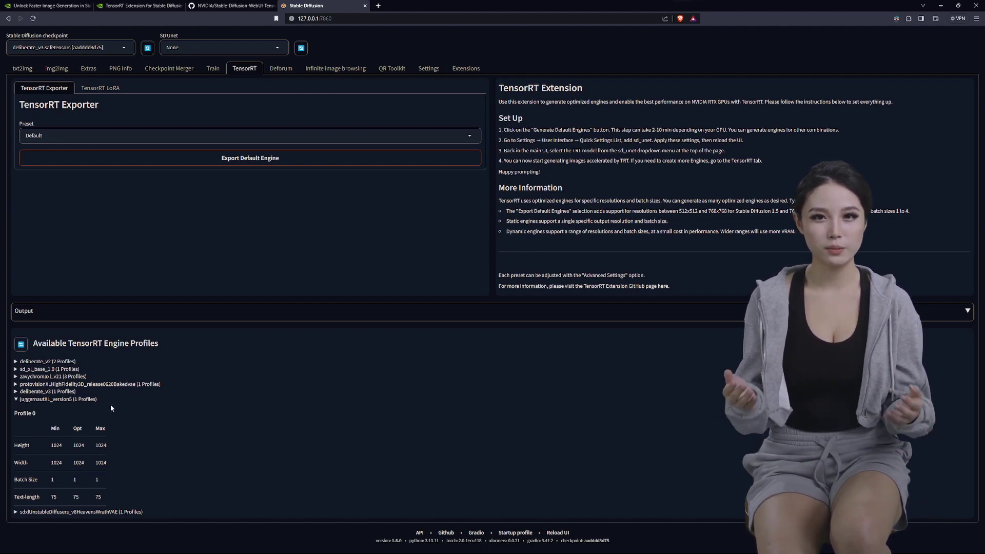
{"action": "left_click", "coordinate": [16, 400]}
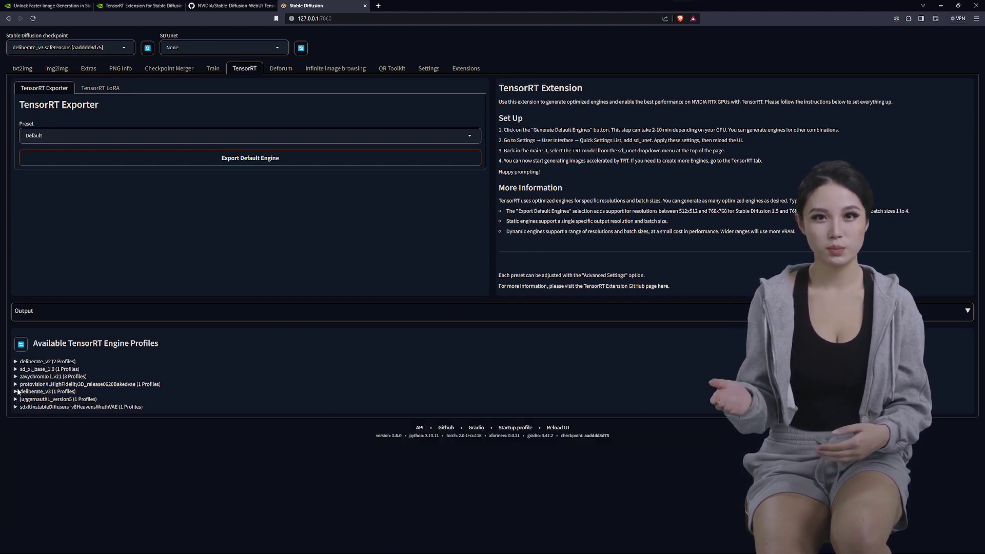
{"action": "left_click", "coordinate": [16, 392]}
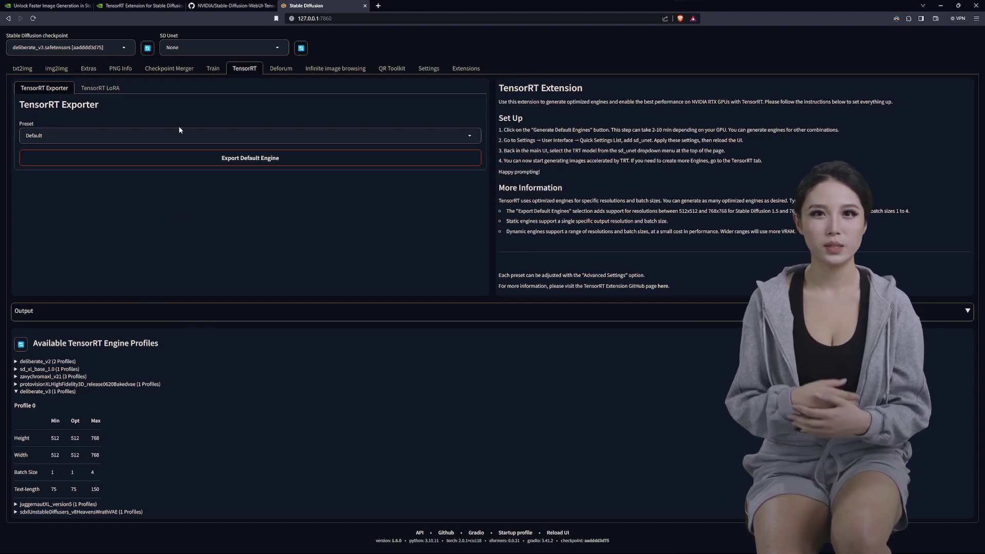
On txt2img with SD Unet at None, generate three teal muscle-car images and check each time taken
{"action": "left_click", "coordinate": [27, 70]}
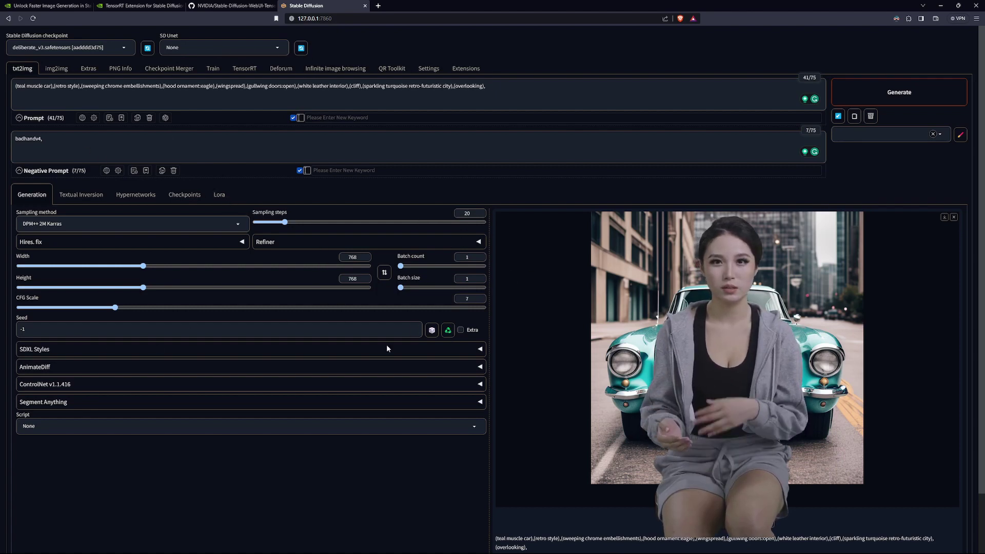
{"action": "key", "text": "ctrl+Return"}
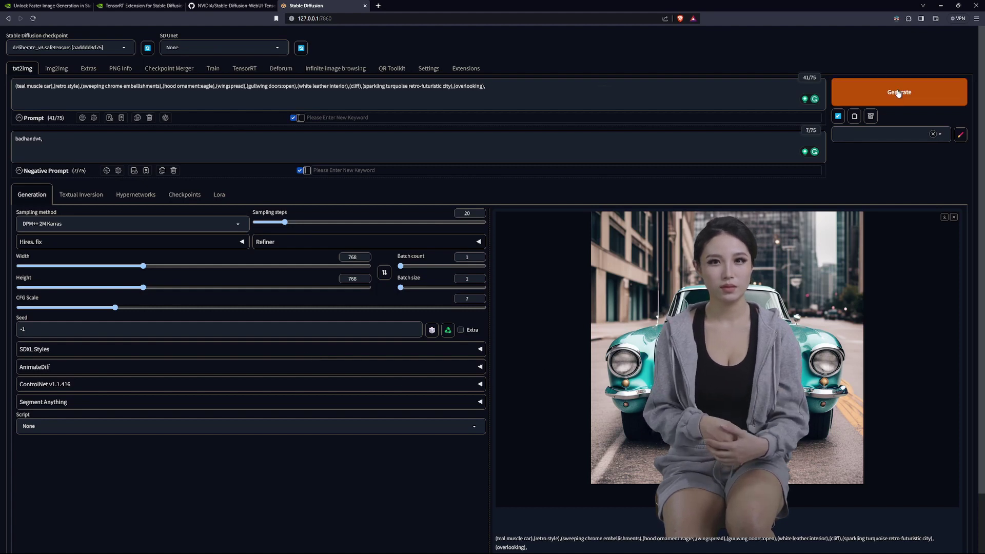
{"action": "scroll", "coordinate": [551, 352], "scroll_direction": "down", "scroll_amount": 1}
{"action": "scroll", "coordinate": [551, 352], "scroll_direction": "down", "scroll_amount": 2}
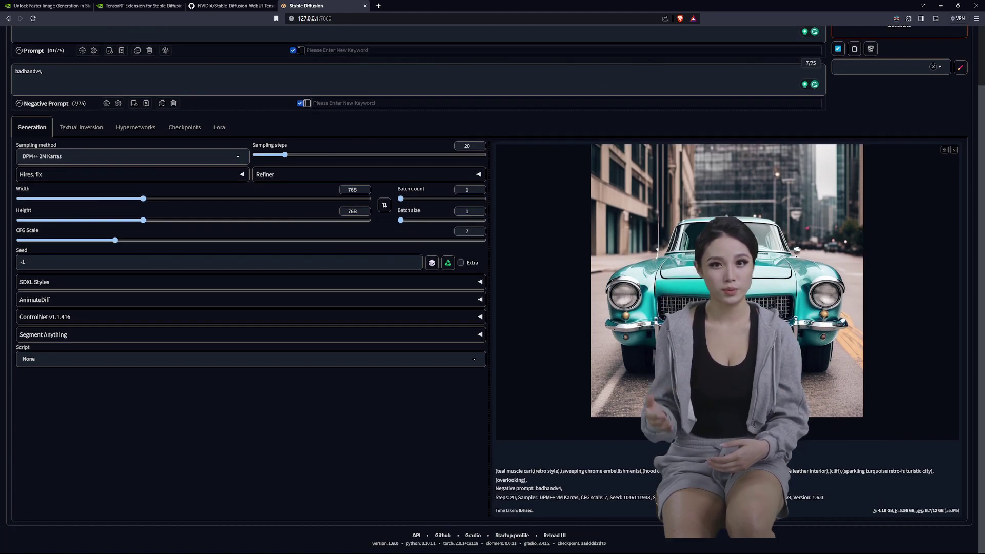
{"action": "scroll", "coordinate": [820, 293], "scroll_direction": "up", "scroll_amount": 3}
{"action": "left_click", "coordinate": [873, 92]}
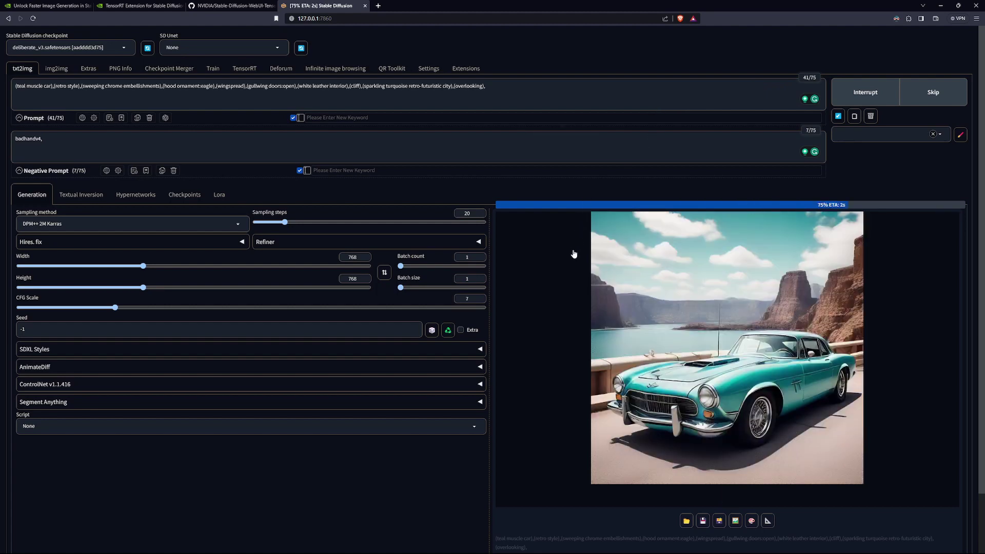
{"action": "scroll", "coordinate": [573, 254], "scroll_direction": "down", "scroll_amount": 2}
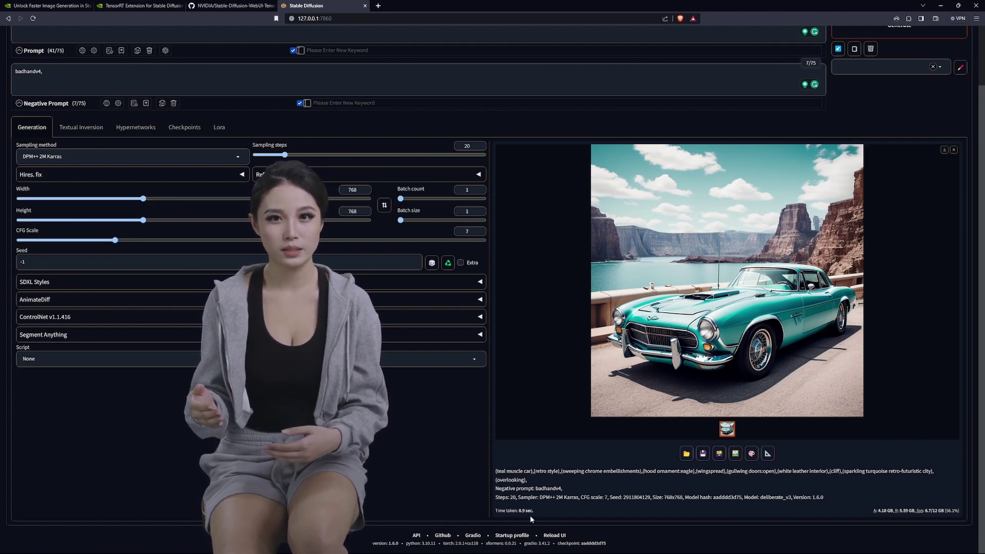
{"action": "scroll", "coordinate": [524, 272], "scroll_direction": "up", "scroll_amount": 2}
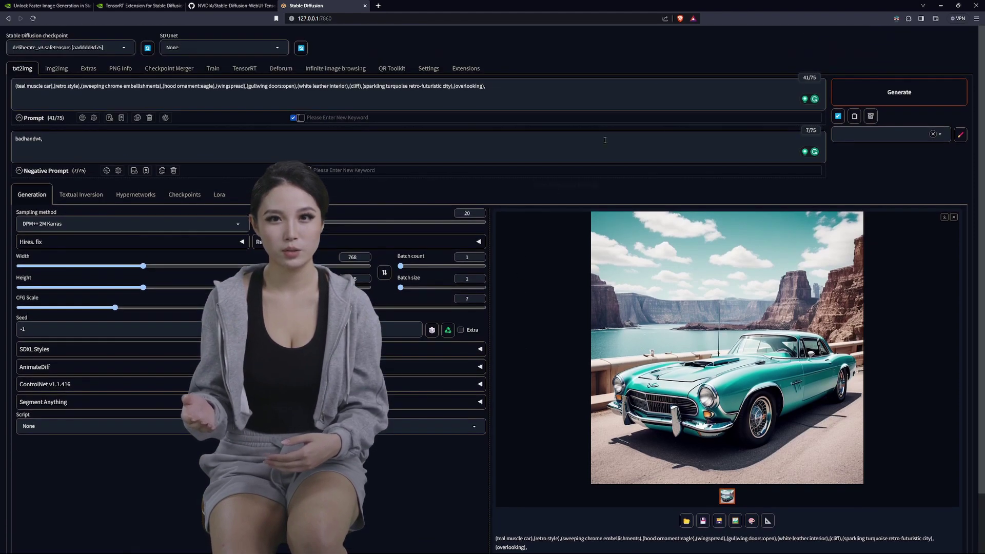
{"action": "left_click", "coordinate": [892, 95]}
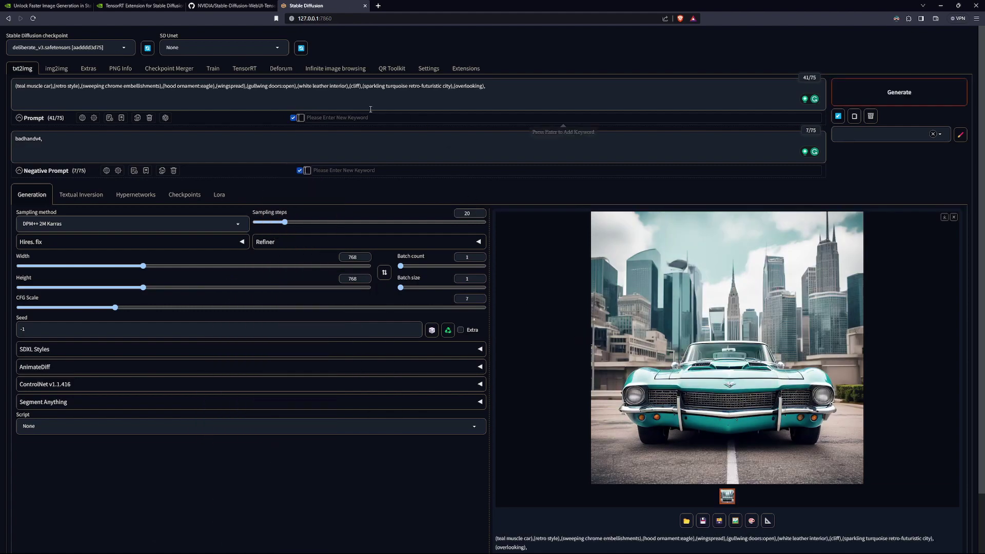
{"action": "scroll", "coordinate": [508, 393], "scroll_direction": "down", "scroll_amount": 1}
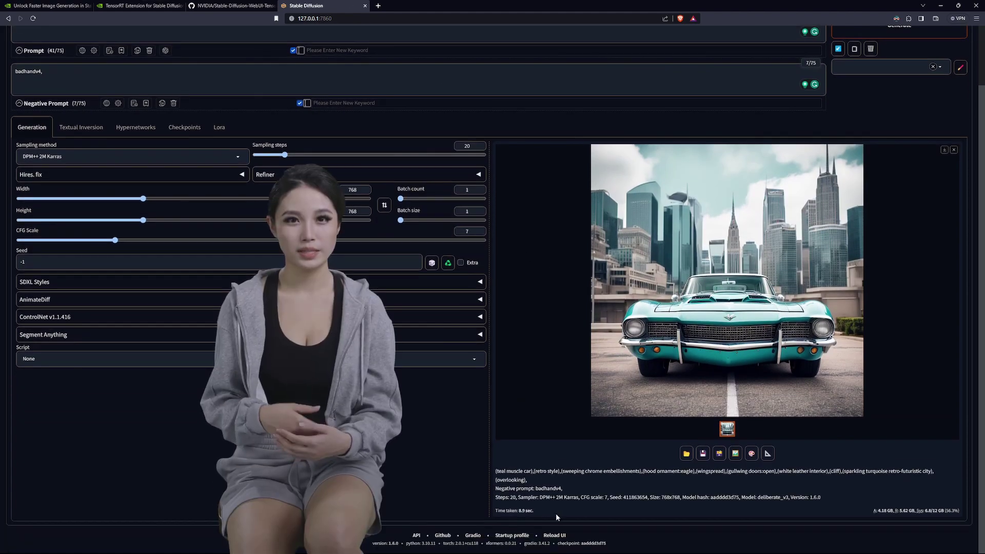
{"action": "scroll", "coordinate": [537, 344], "scroll_direction": "up", "scroll_amount": 1}
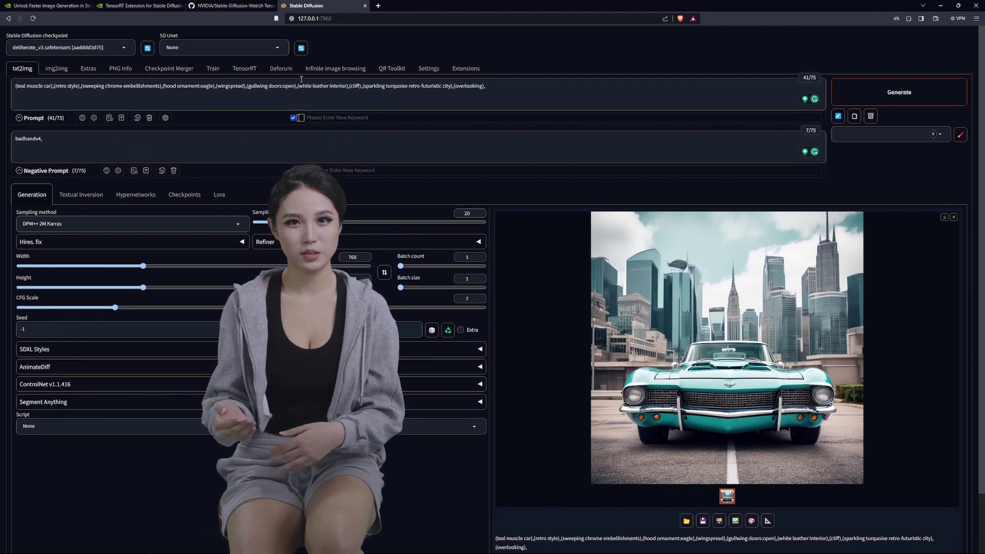
Set SD Unet to [TRT] deliberate_v3 and generate a 20-step car image, taking 10.0 sec
{"action": "left_click", "coordinate": [277, 48]}
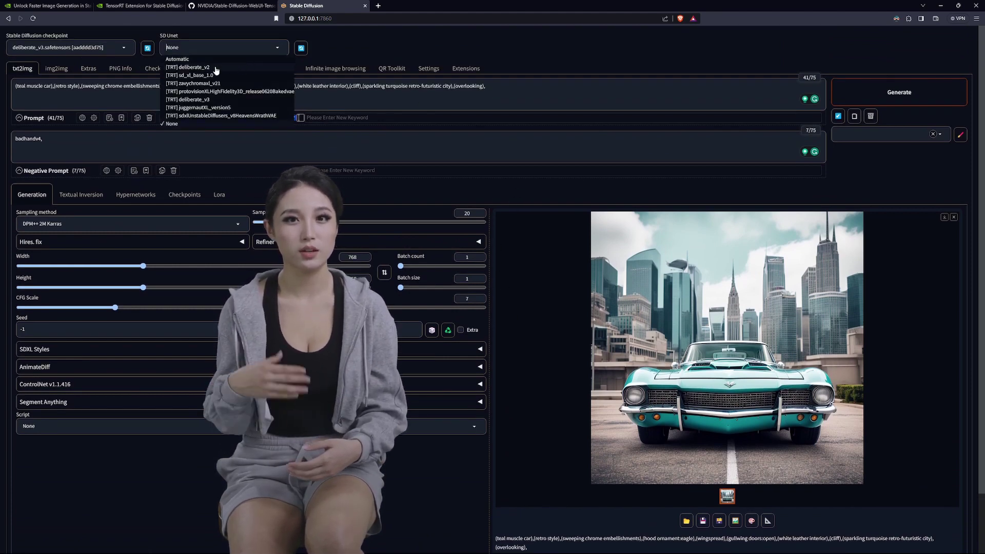
{"action": "left_click", "coordinate": [199, 100]}
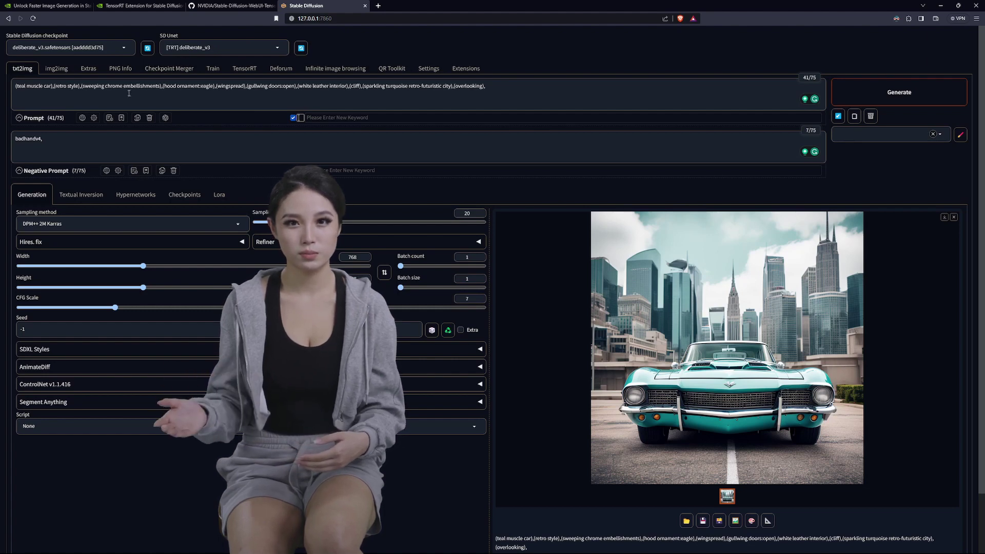
{"action": "left_click", "coordinate": [904, 93]}
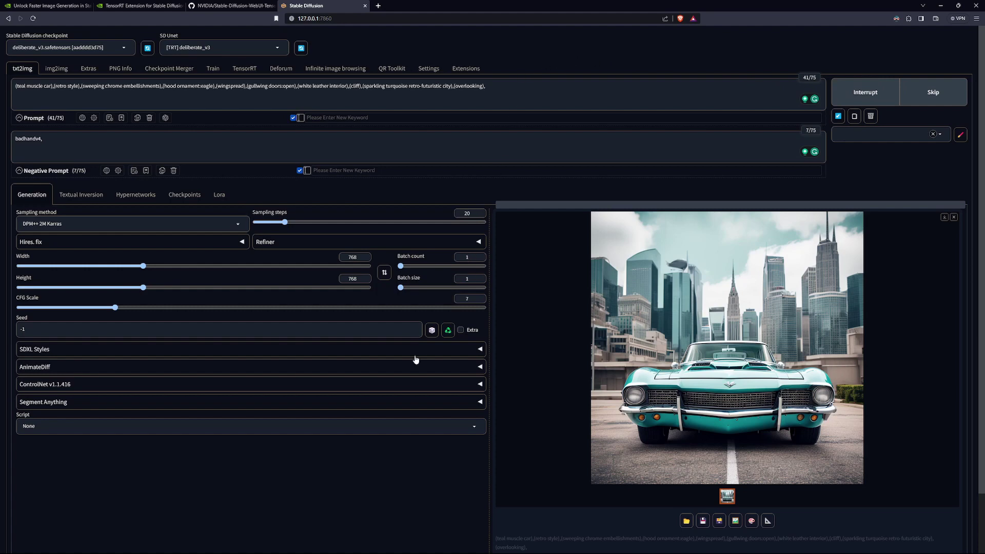
{"action": "scroll", "coordinate": [392, 460], "scroll_direction": "down", "scroll_amount": 2}
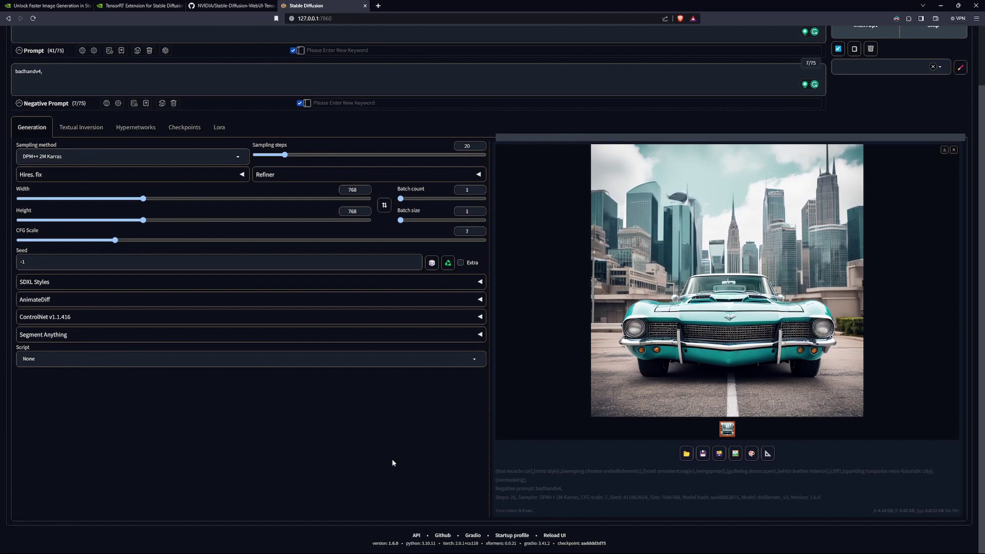
{"action": "scroll", "coordinate": [392, 459], "scroll_direction": "up", "scroll_amount": 2}
{"action": "scroll", "coordinate": [392, 459], "scroll_direction": "down", "scroll_amount": 2}
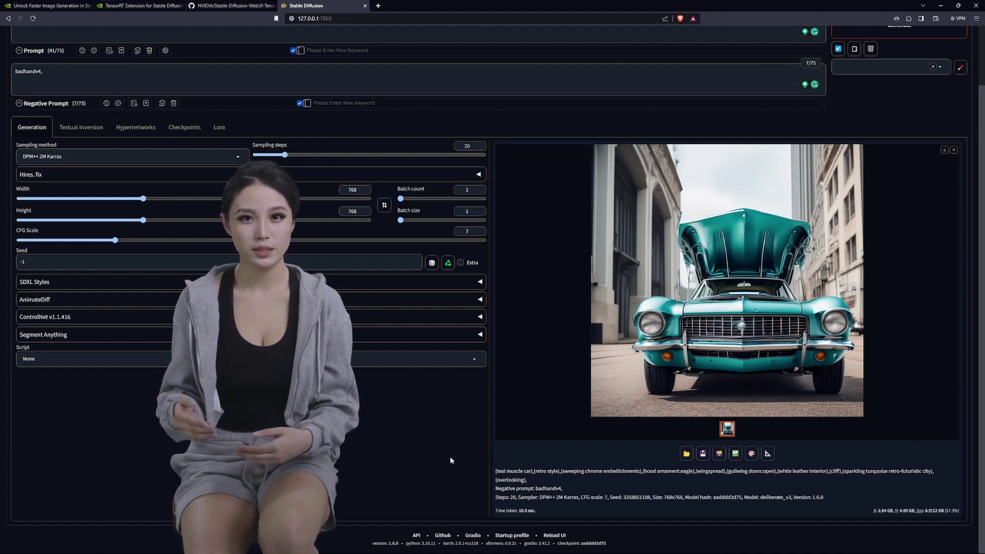
{"action": "scroll", "coordinate": [451, 458], "scroll_direction": "up", "scroll_amount": 1}
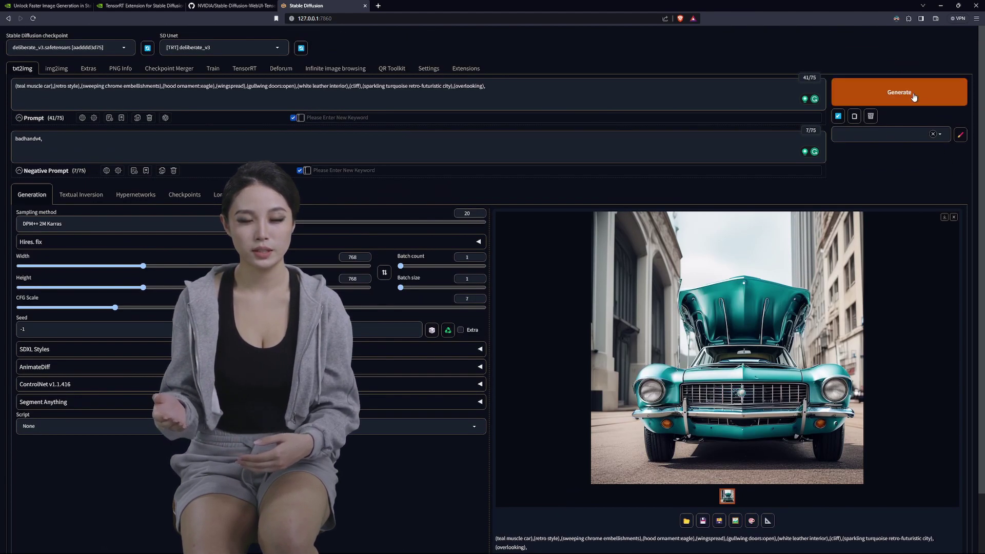
Generate a TensorRT car image and view it full screen in the lightbox
{"action": "left_click", "coordinate": [913, 97]}
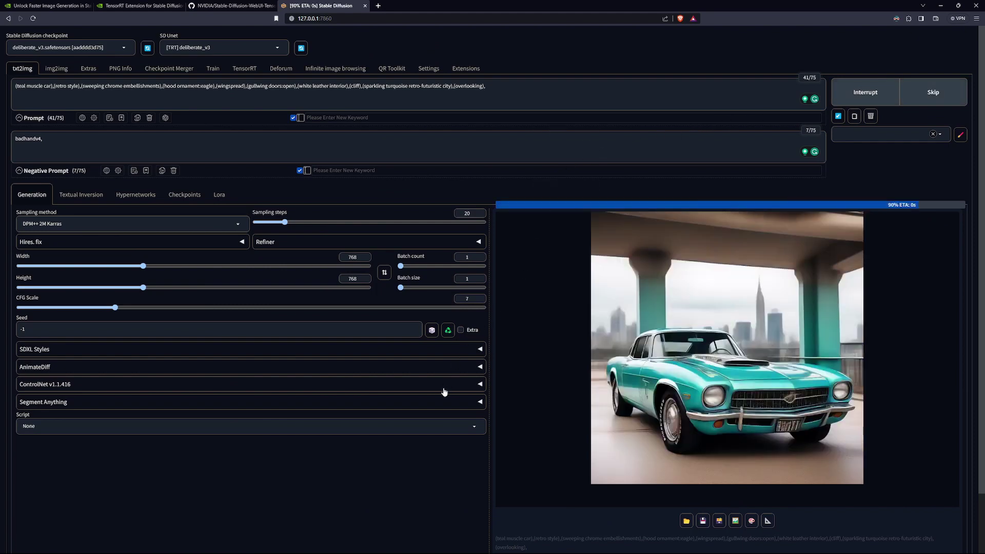
{"action": "scroll", "coordinate": [445, 392], "scroll_direction": "down", "scroll_amount": 2}
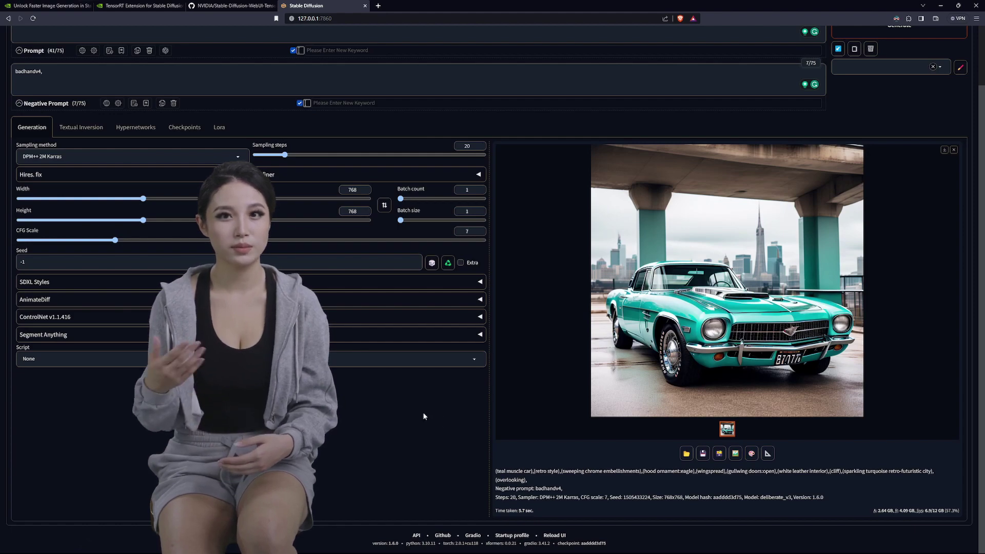
{"action": "left_click", "coordinate": [761, 310]}
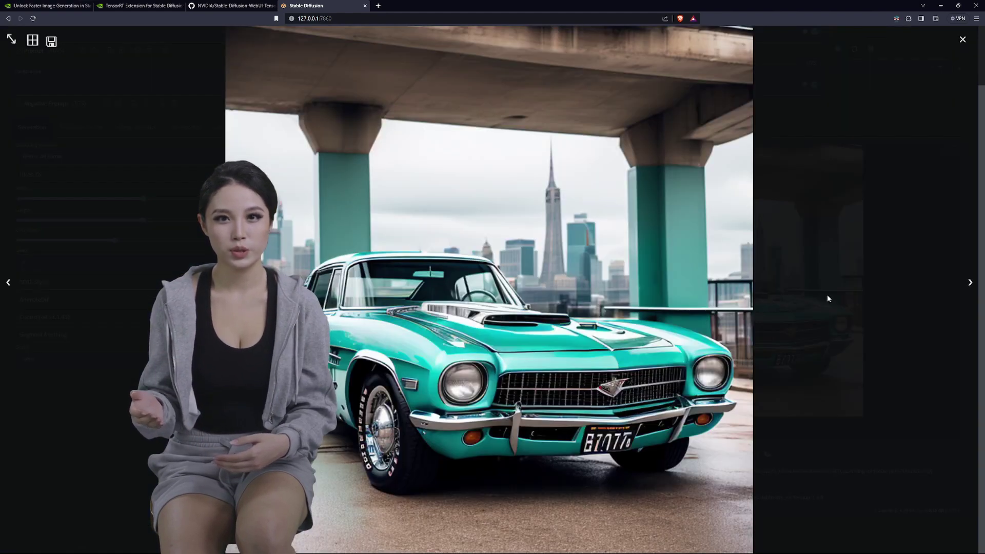
{"action": "left_click", "coordinate": [844, 296]}
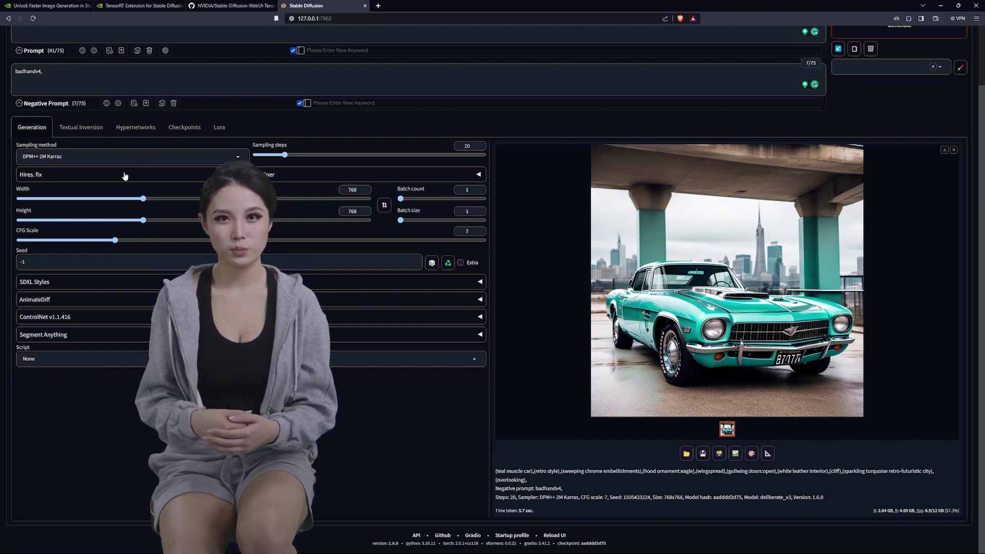
{"action": "scroll", "coordinate": [469, 173], "scroll_direction": "up", "scroll_amount": 2}
{"action": "scroll", "coordinate": [469, 173], "scroll_direction": "down", "scroll_amount": 1}
{"action": "scroll", "coordinate": [483, 174], "scroll_direction": "up", "scroll_amount": 1}
Generate two more TensorRT car images, each taking about 5.6 sec
{"action": "left_click", "coordinate": [896, 98]}
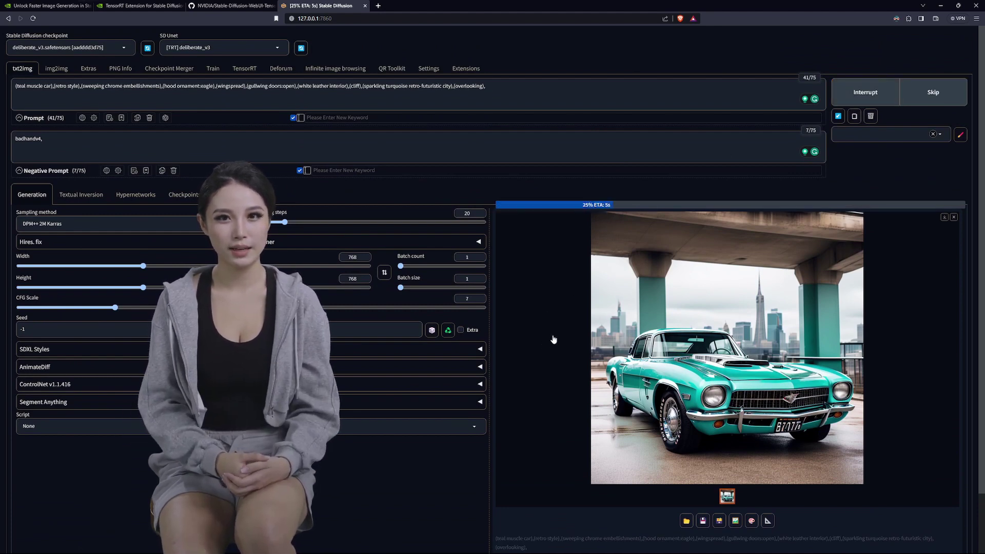
{"action": "scroll", "coordinate": [549, 342], "scroll_direction": "down", "scroll_amount": 1}
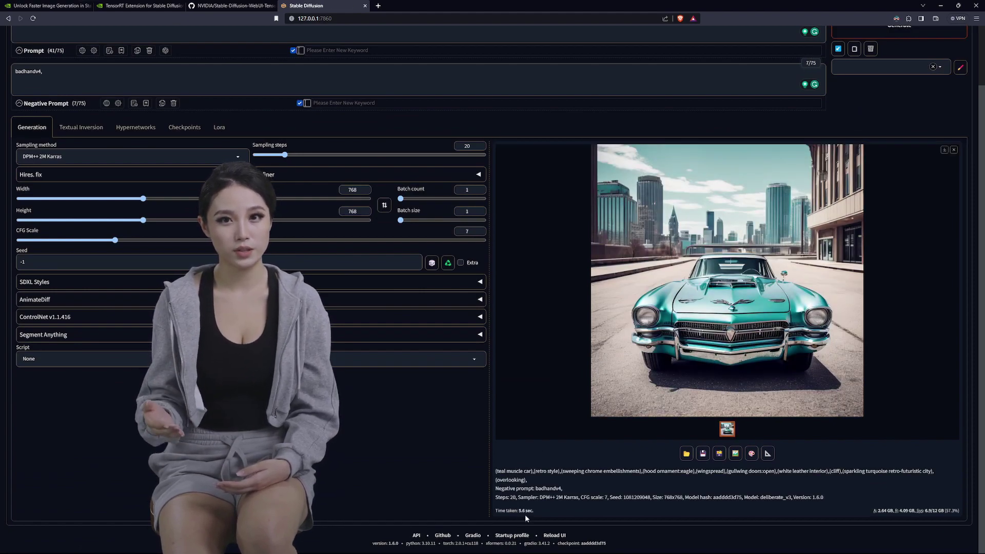
{"action": "scroll", "coordinate": [743, 312], "scroll_direction": "up", "scroll_amount": 1}
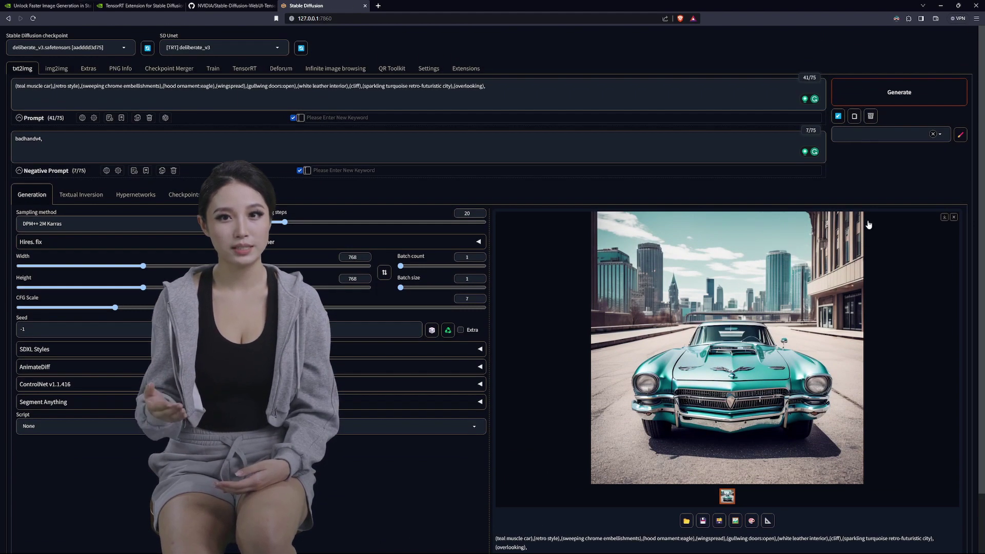
{"action": "left_click", "coordinate": [860, 95]}
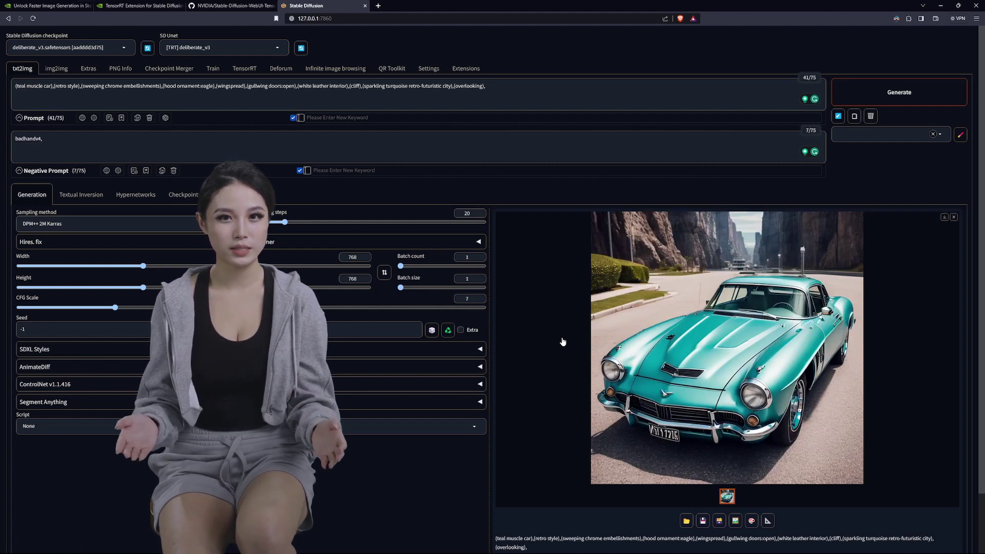
{"action": "scroll", "coordinate": [564, 341], "scroll_direction": "down", "scroll_amount": 1}
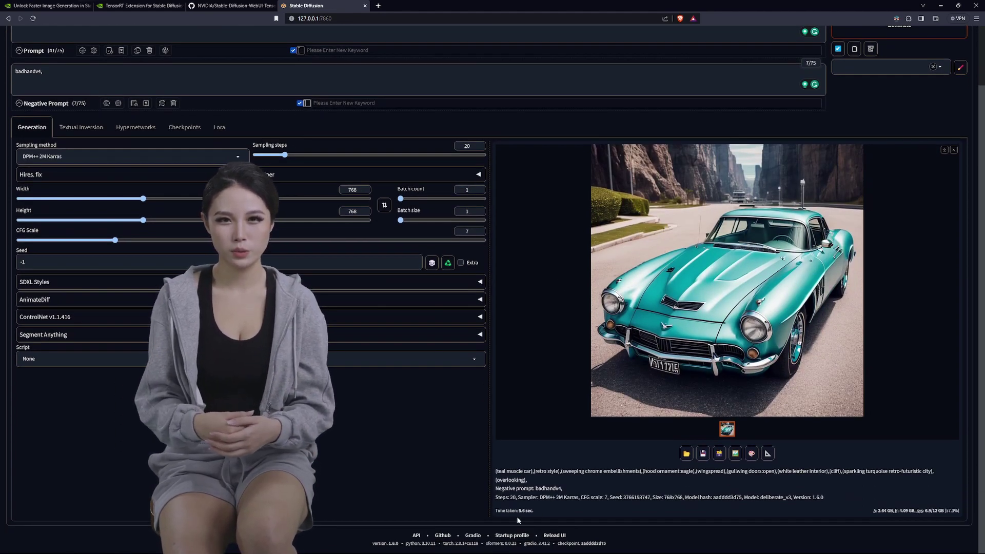
{"action": "scroll", "coordinate": [531, 283], "scroll_direction": "up", "scroll_amount": 1}
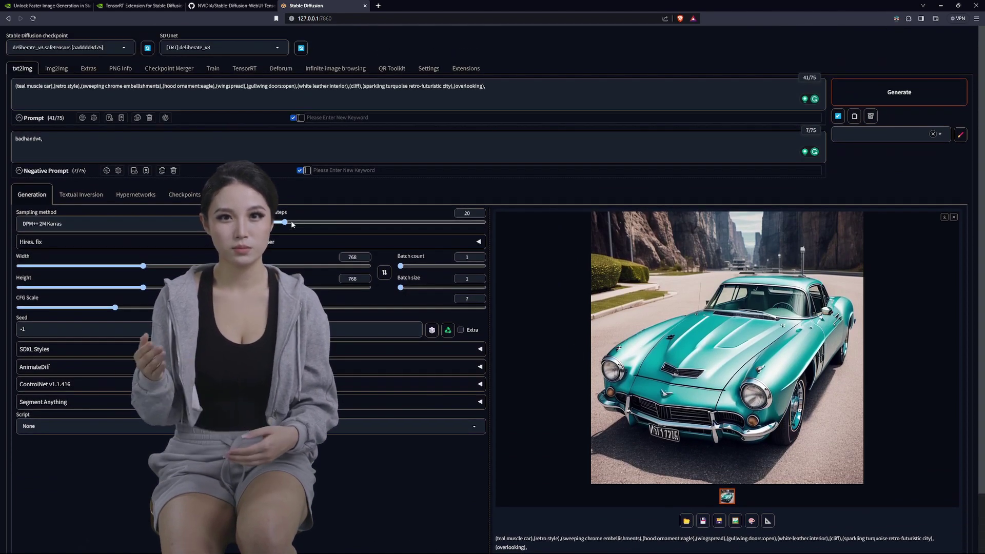
Raise Sampling steps from 20 to 50 and generate a TensorRT car image in 12.4 sec
{"action": "left_click_drag", "start_coordinate": [288, 222], "coordinate": [333, 221]}
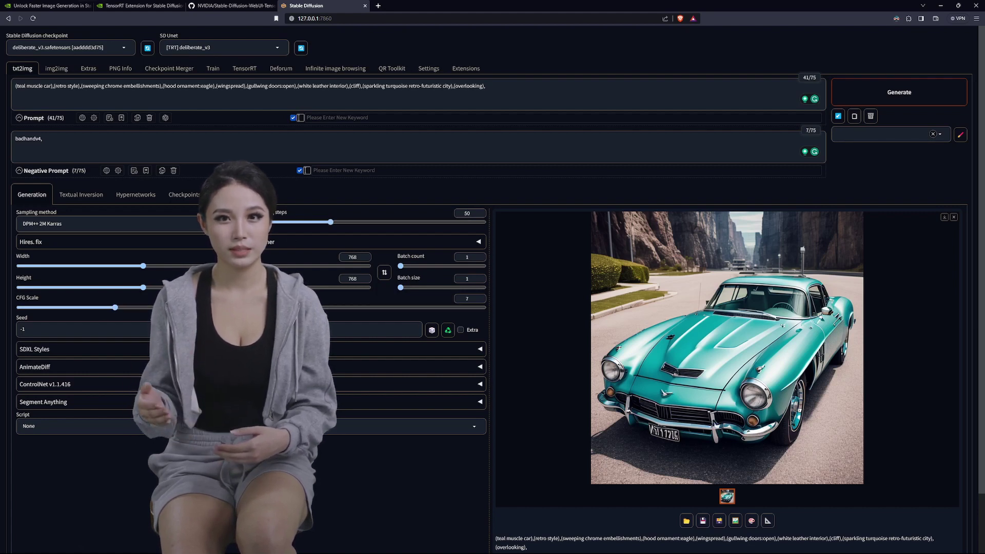
{"action": "left_click", "coordinate": [844, 93]}
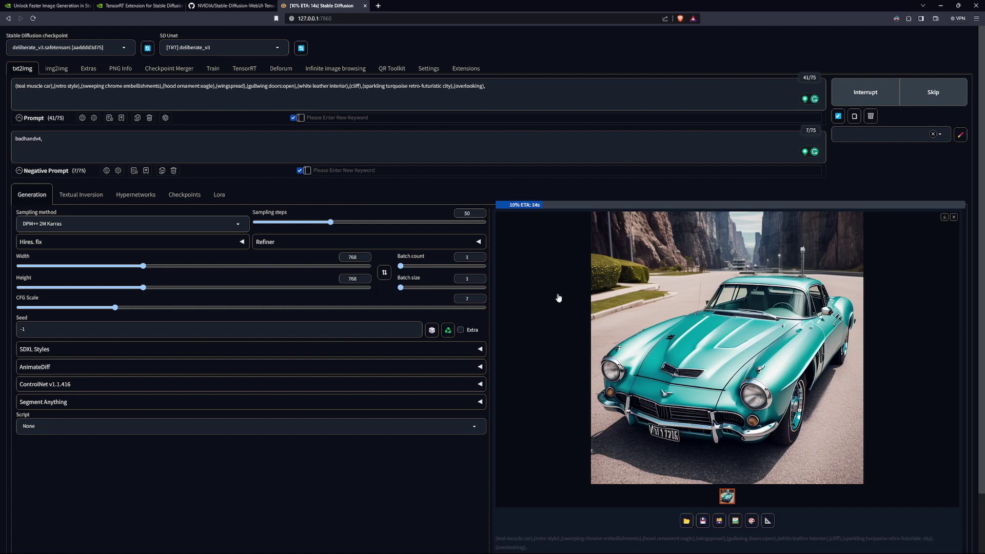
{"action": "scroll", "coordinate": [552, 299], "scroll_direction": "down", "scroll_amount": 2}
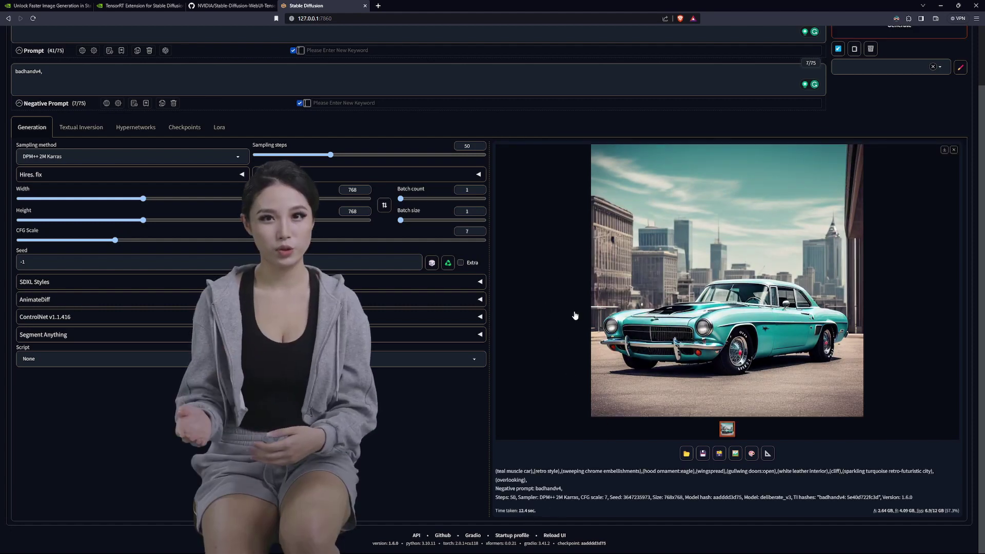
{"action": "scroll", "coordinate": [574, 283], "scroll_direction": "up", "scroll_amount": 2}
Switch the SD Unet to None and generate a 50-step car image, checking the time taken
{"action": "left_click", "coordinate": [275, 43]}
{"action": "left_click", "coordinate": [188, 124]}
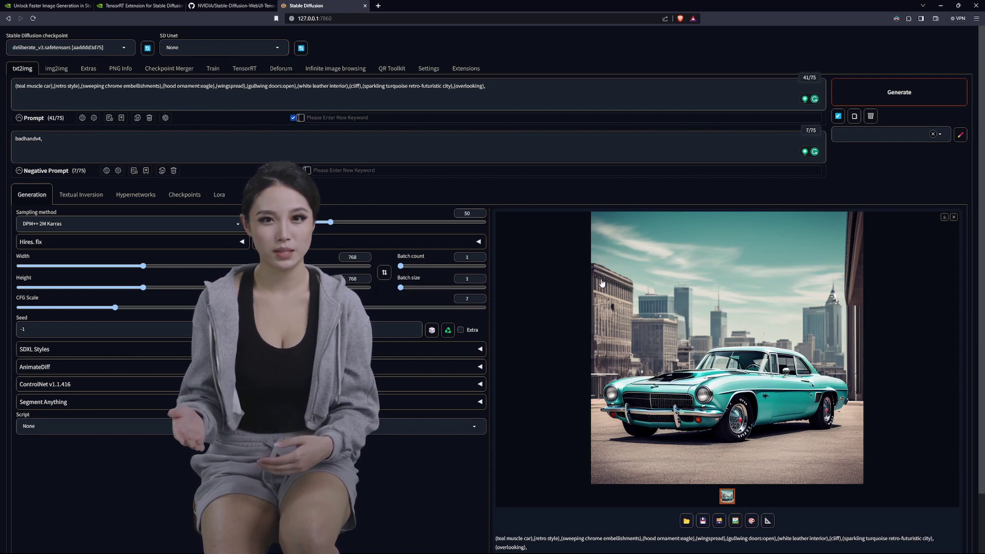
{"action": "left_click", "coordinate": [898, 98]}
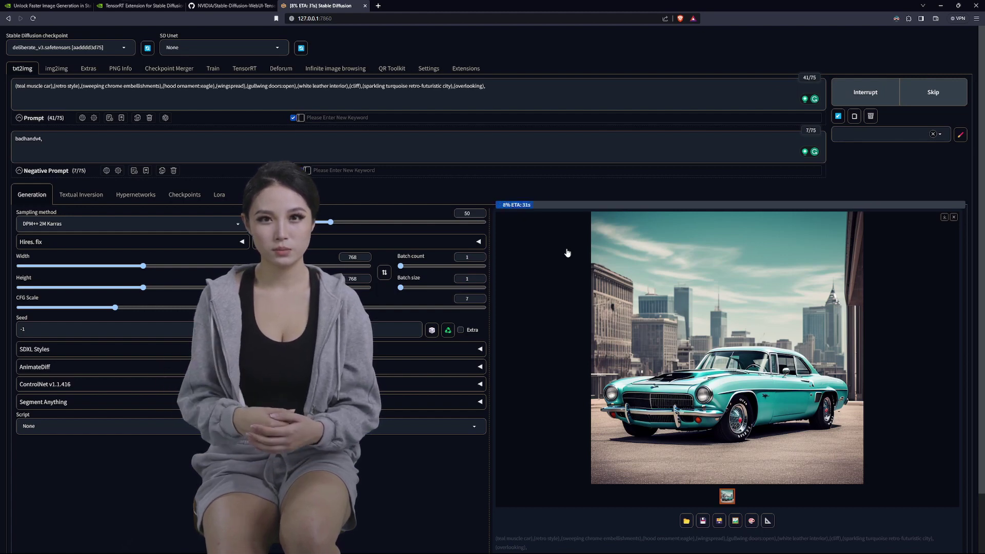
{"action": "scroll", "coordinate": [562, 259], "scroll_direction": "down", "scroll_amount": 2}
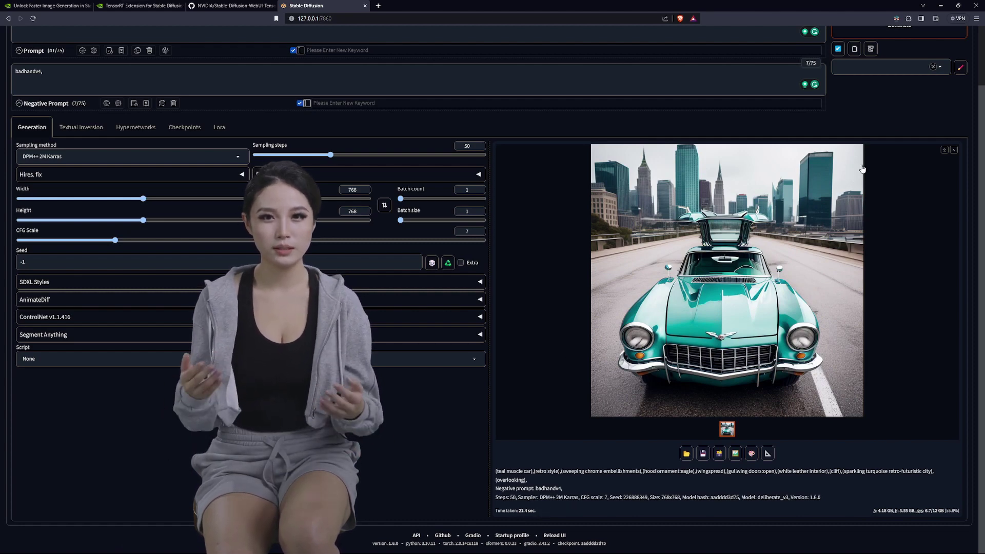
{"action": "scroll", "coordinate": [785, 195], "scroll_direction": "up", "scroll_amount": 2}
Generate a second 50-step image without TensorRT and view it full screen in the lightbox
{"action": "left_click", "coordinate": [896, 94]}
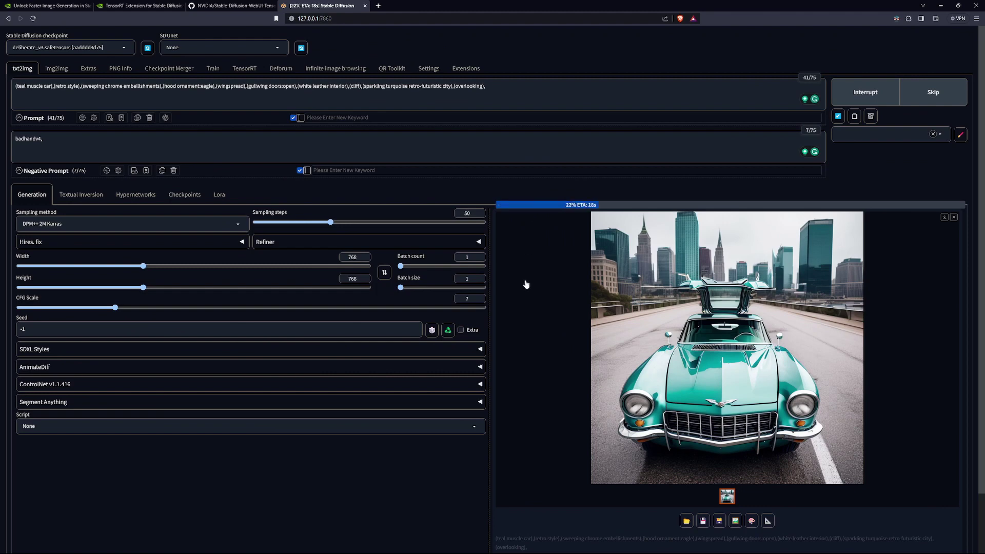
{"action": "scroll", "coordinate": [526, 284], "scroll_direction": "down", "scroll_amount": 1}
{"action": "scroll", "coordinate": [526, 284], "scroll_direction": "up", "scroll_amount": 1}
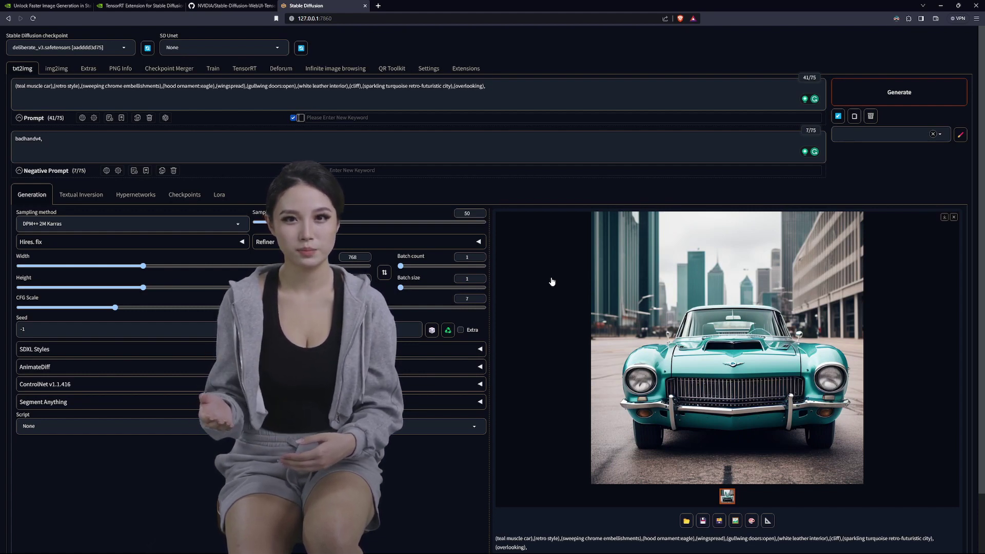
{"action": "scroll", "coordinate": [534, 451], "scroll_direction": "down", "scroll_amount": 3}
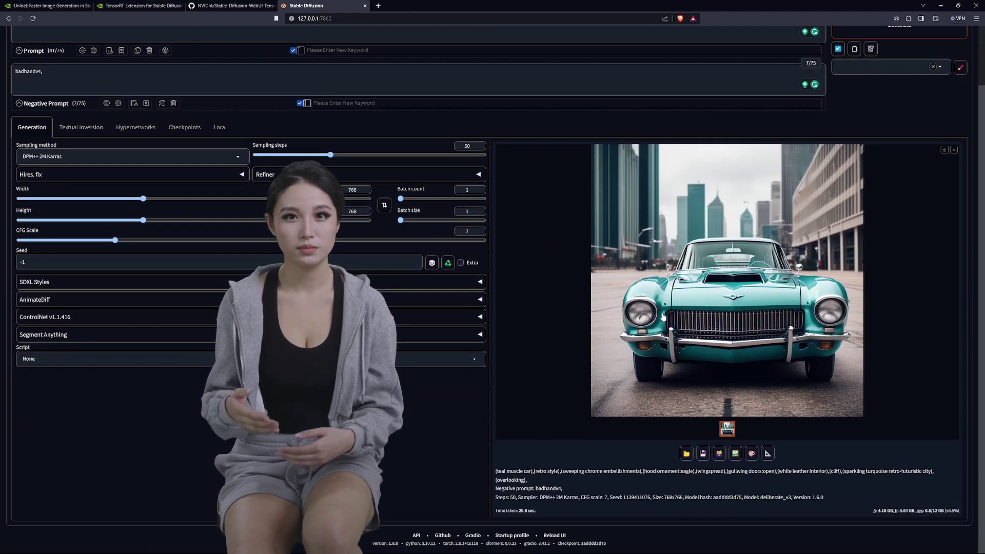
{"action": "scroll", "coordinate": [597, 370], "scroll_direction": "up", "scroll_amount": 3}
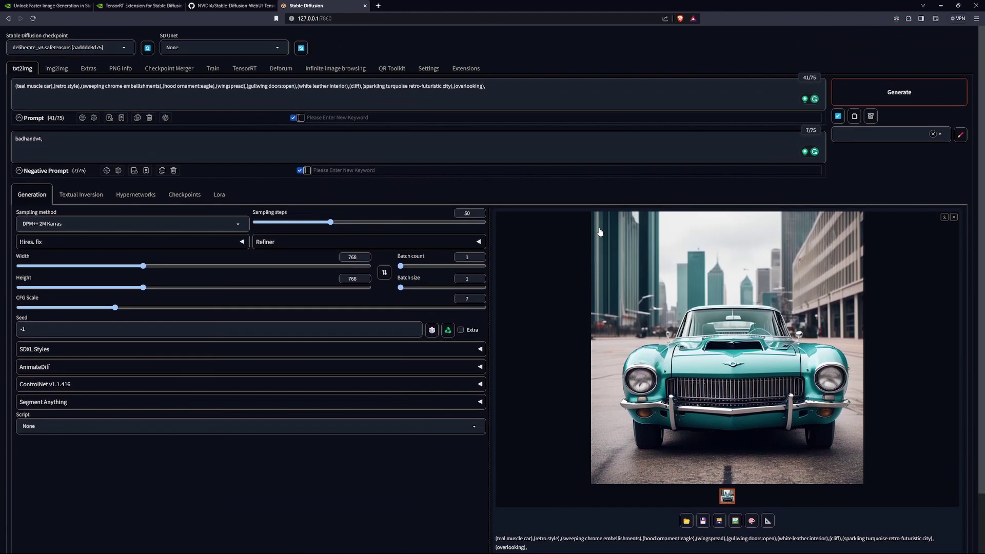
{"action": "left_click", "coordinate": [756, 298]}
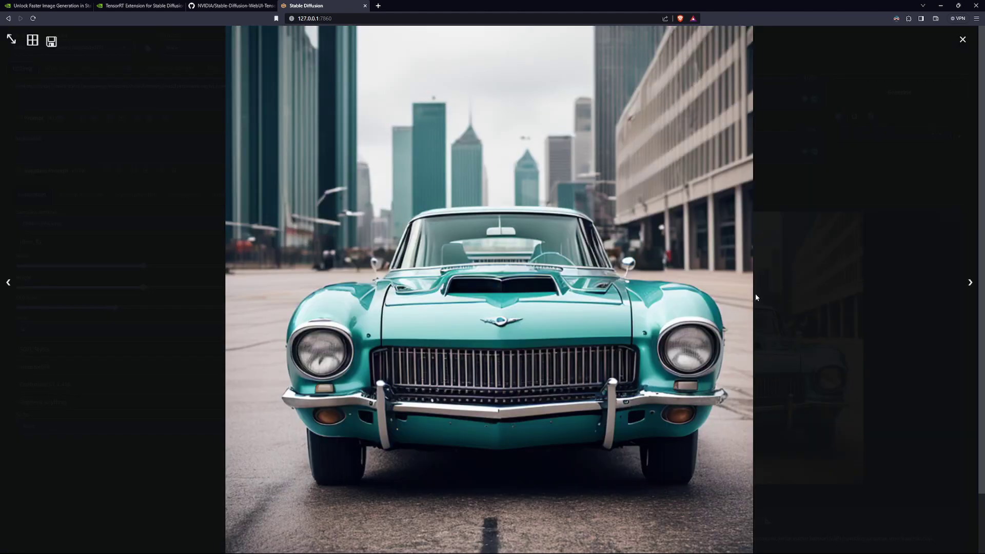
{"action": "left_click", "coordinate": [821, 273]}
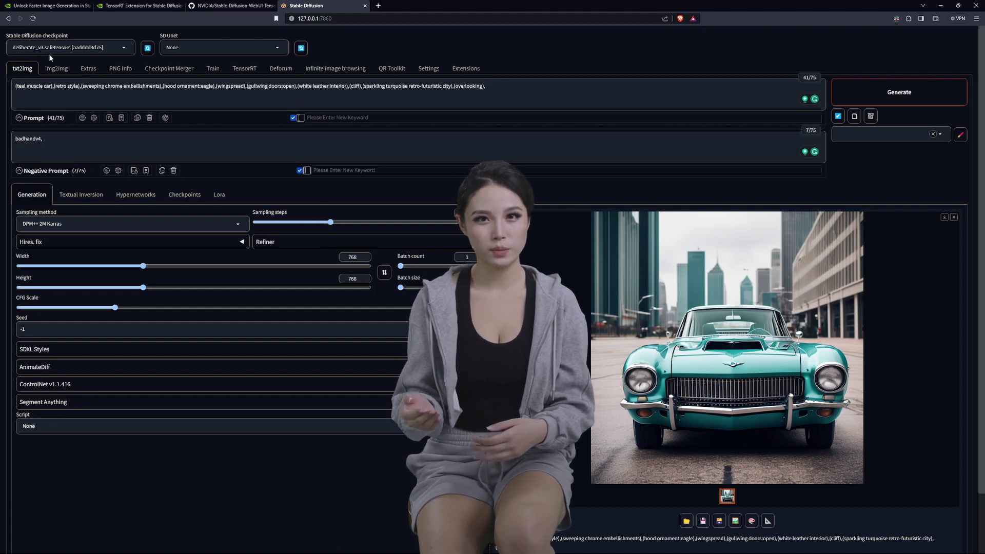
Switch the SD Unet back to [TRT] deliberate_v3 and generate a 50-step 768×768 image in 16.6 sec
{"action": "left_click", "coordinate": [272, 48]}
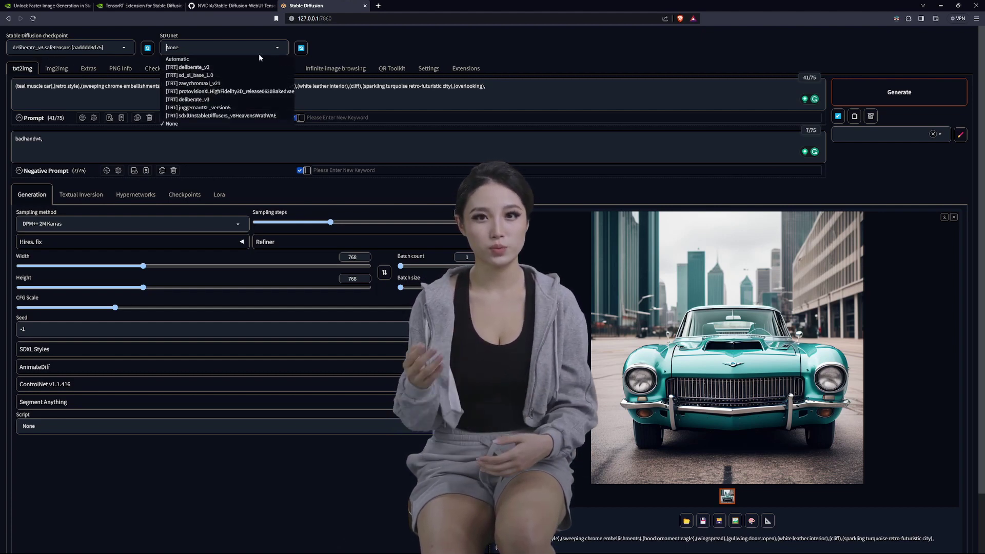
{"action": "left_click", "coordinate": [200, 99]}
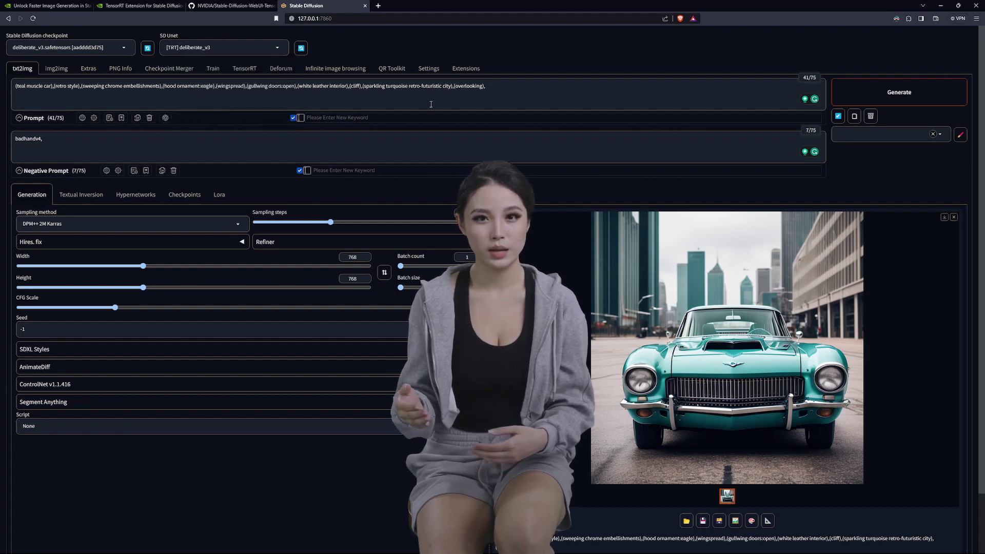
{"action": "left_click", "coordinate": [876, 97]}
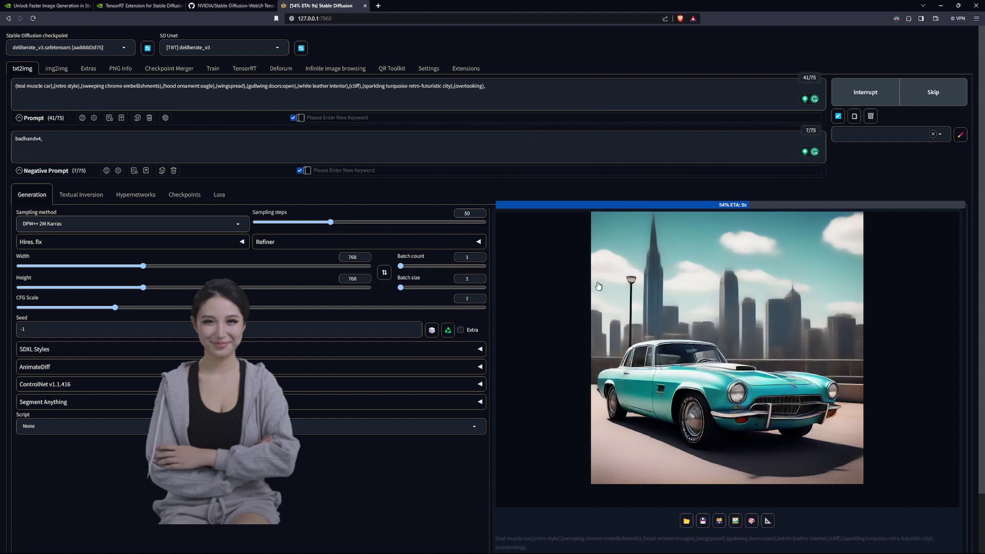
{"action": "scroll", "coordinate": [592, 291], "scroll_direction": "down", "scroll_amount": 1}
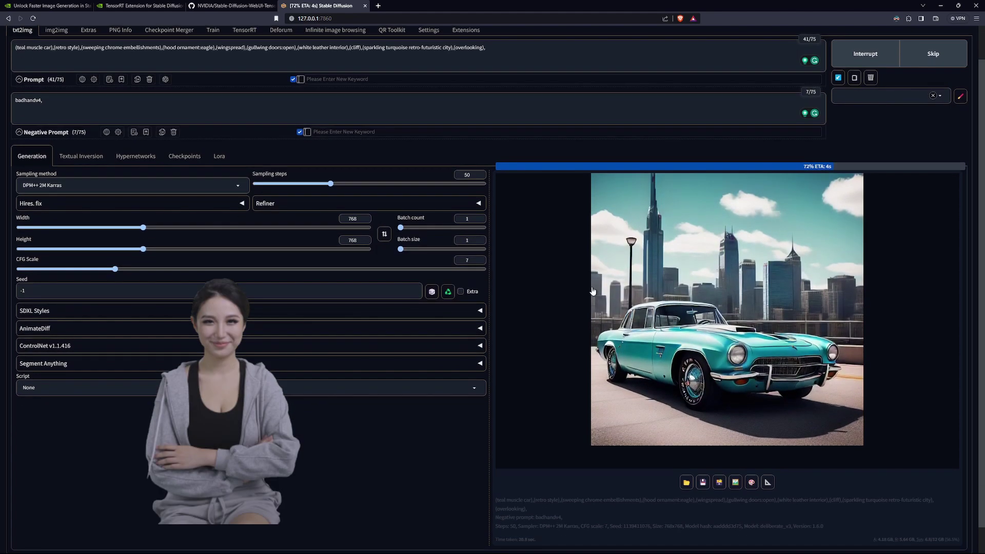
{"action": "scroll", "coordinate": [593, 291], "scroll_direction": "down", "scroll_amount": 1}
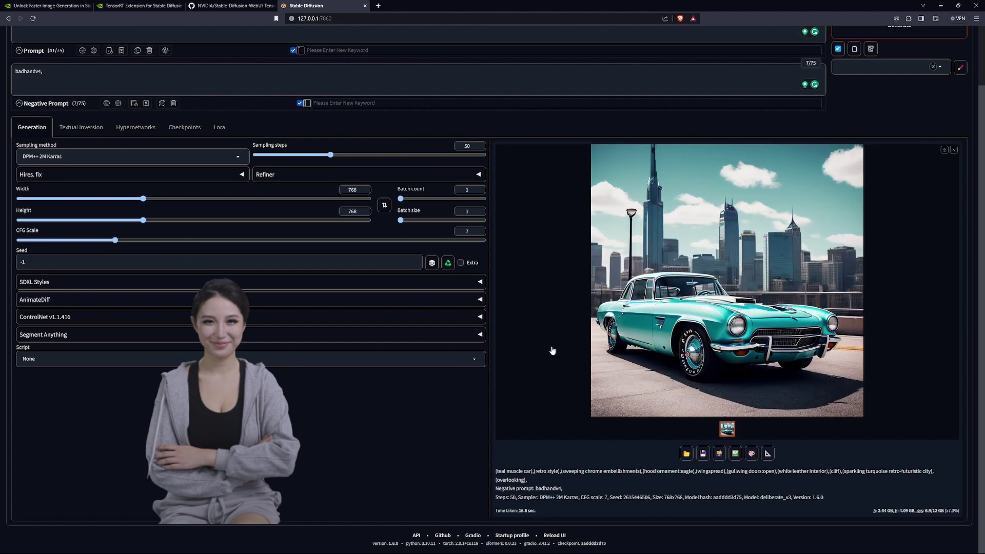
{"action": "scroll", "coordinate": [550, 344], "scroll_direction": "up", "scroll_amount": 2}
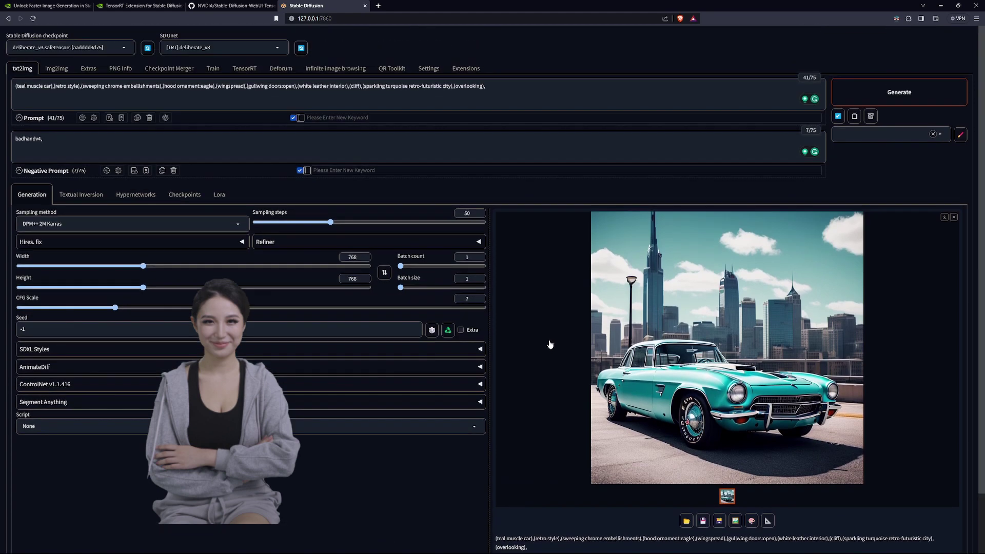
Generate another 50-step TensorRT car image and check its time taken
{"action": "left_click", "coordinate": [868, 94]}
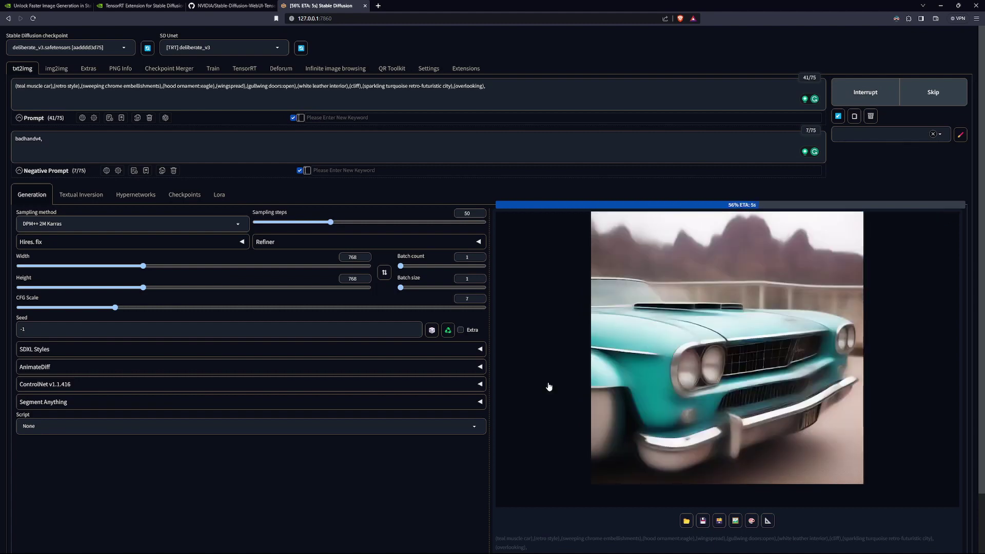
{"action": "scroll", "coordinate": [548, 386], "scroll_direction": "down", "scroll_amount": 1}
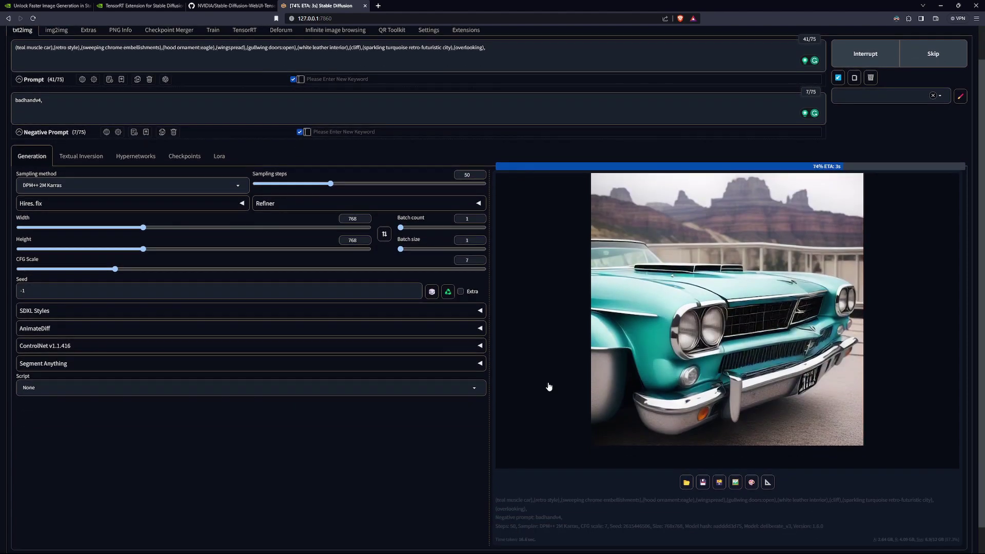
{"action": "scroll", "coordinate": [548, 387], "scroll_direction": "down", "scroll_amount": 1}
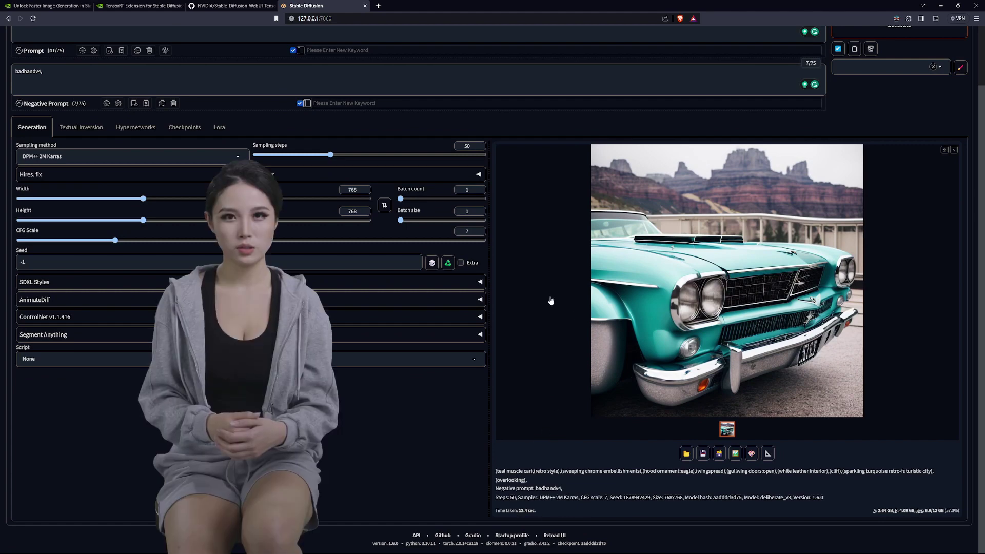
{"action": "scroll", "coordinate": [549, 296], "scroll_direction": "up", "scroll_amount": 2}
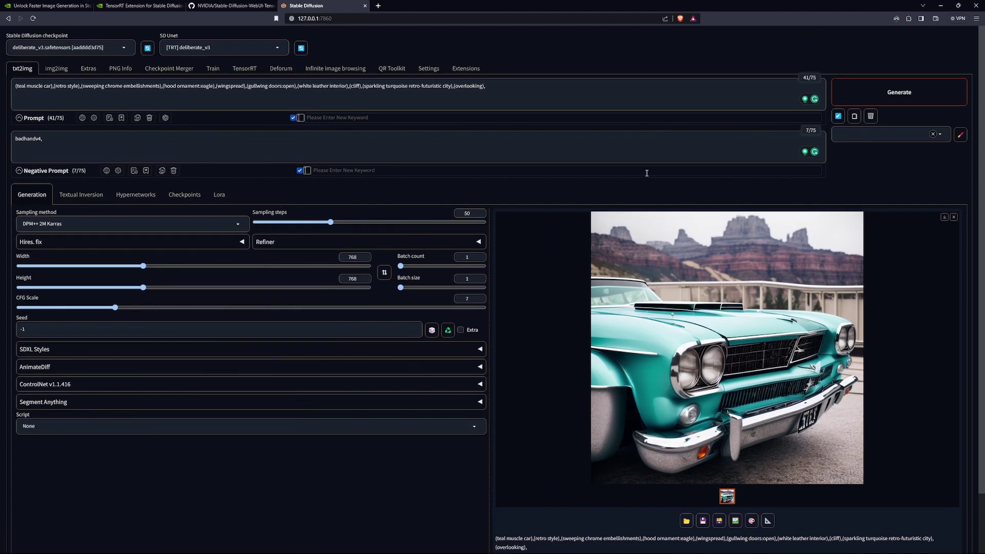
Generate one more 50-step image, then raise Sampling steps to 100
{"action": "left_click", "coordinate": [915, 97]}
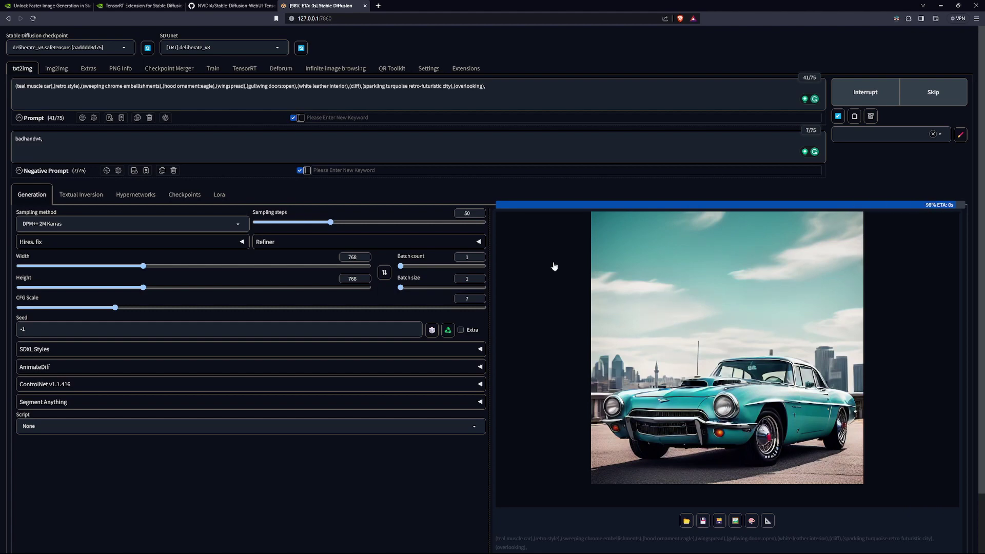
{"action": "scroll", "coordinate": [583, 273], "scroll_direction": "down", "scroll_amount": 2}
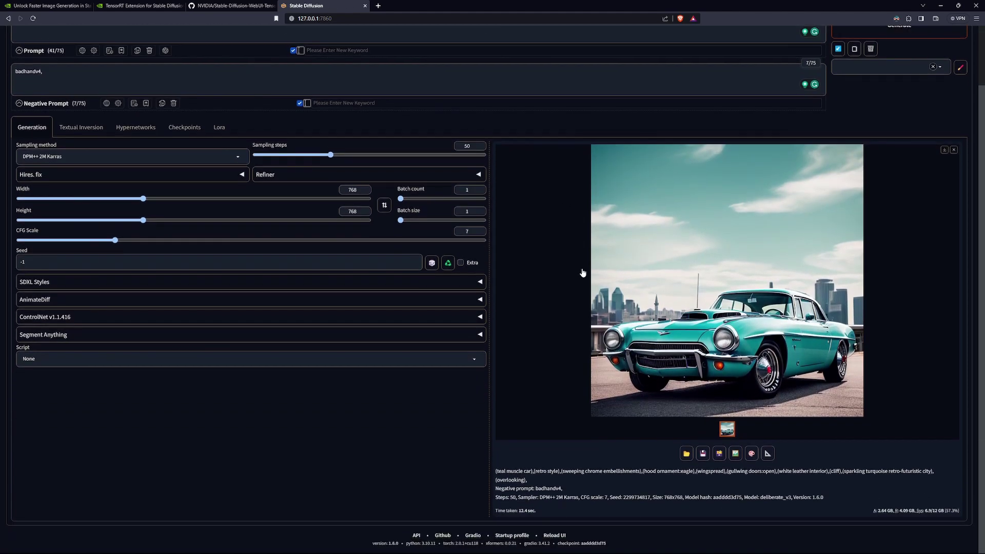
{"action": "scroll", "coordinate": [569, 262], "scroll_direction": "up", "scroll_amount": 2}
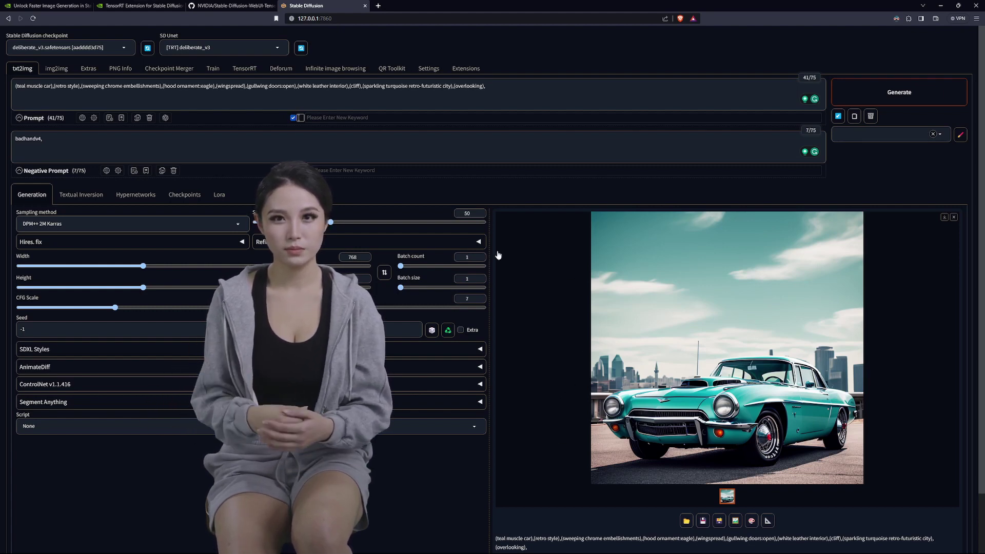
{"action": "left_click_drag", "start_coordinate": [331, 222], "coordinate": [406, 232]}
Generate a 100-step 768×768 TensorRT image of the teal car under a concrete overpass and read the time taken
{"action": "left_click", "coordinate": [899, 100]}
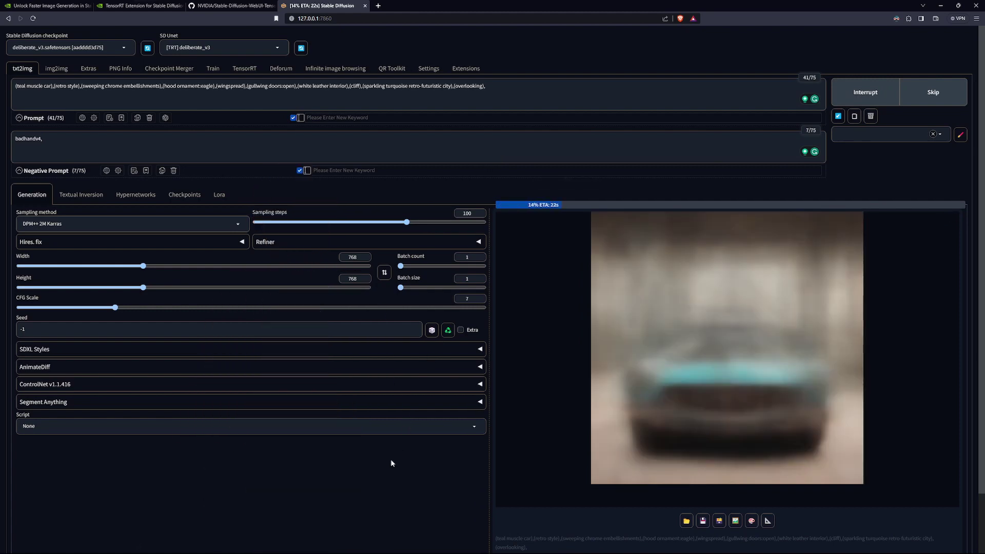
{"action": "scroll", "coordinate": [391, 464], "scroll_direction": "down", "scroll_amount": 1}
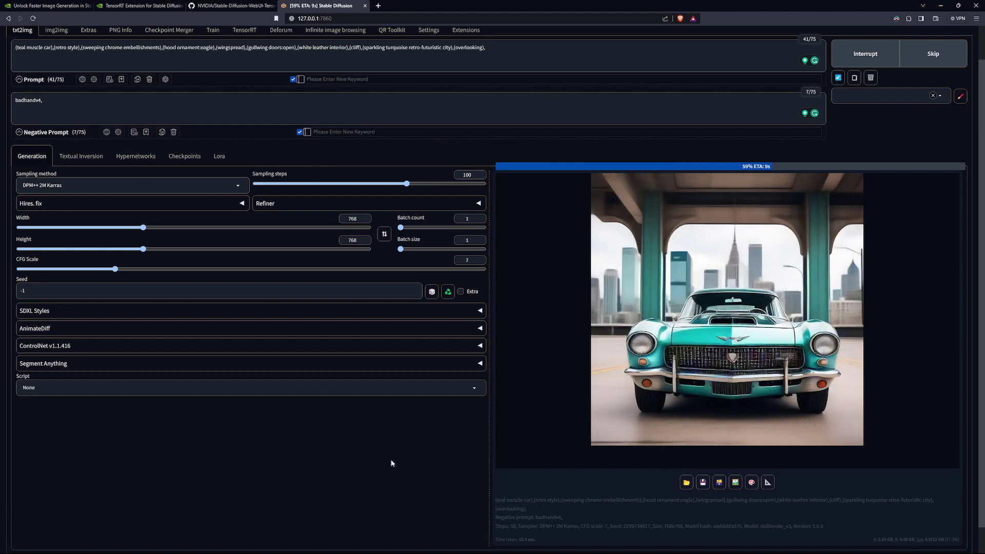
{"action": "scroll", "coordinate": [392, 464], "scroll_direction": "down", "scroll_amount": 1}
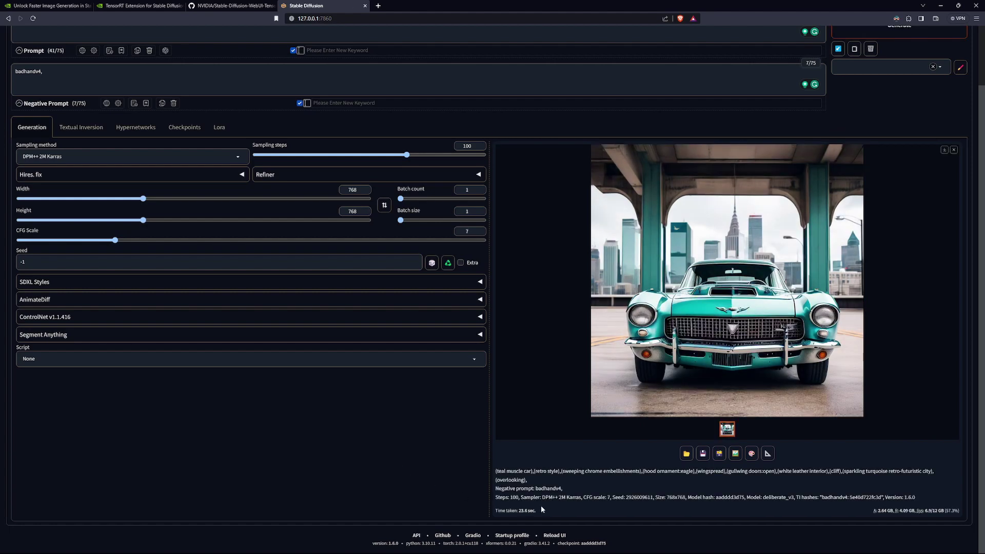
{"action": "scroll", "coordinate": [440, 445], "scroll_direction": "up", "scroll_amount": 2}
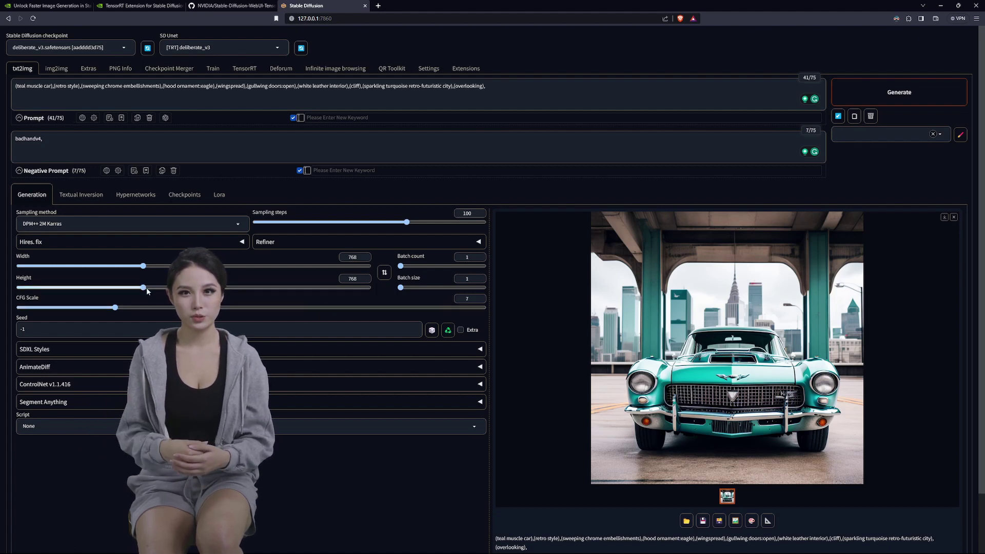
Set the height to 512 and generate a 100-step 768×512 car image, taking 14.5 sec
{"action": "left_click_drag", "start_coordinate": [144, 288], "coordinate": [96, 289]}
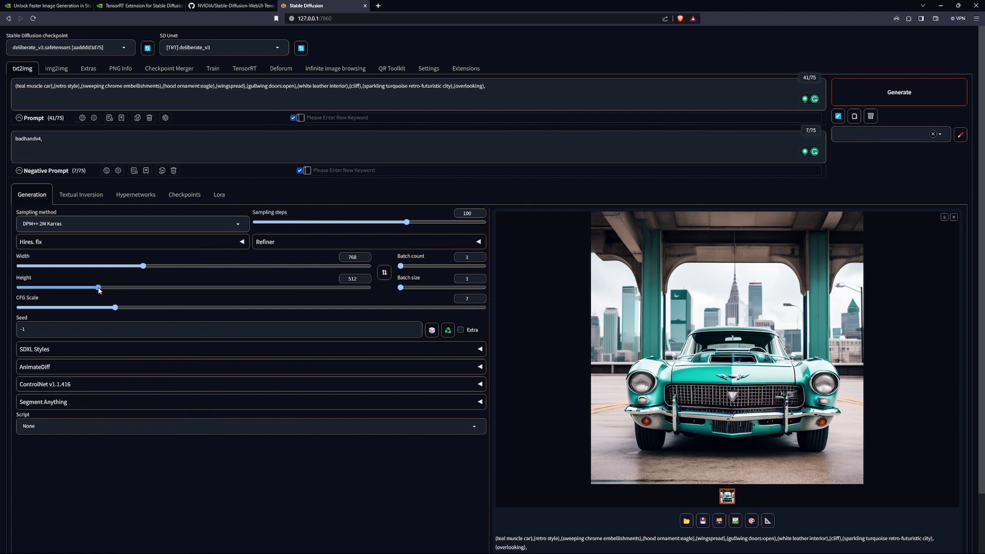
{"action": "left_click", "coordinate": [878, 95]}
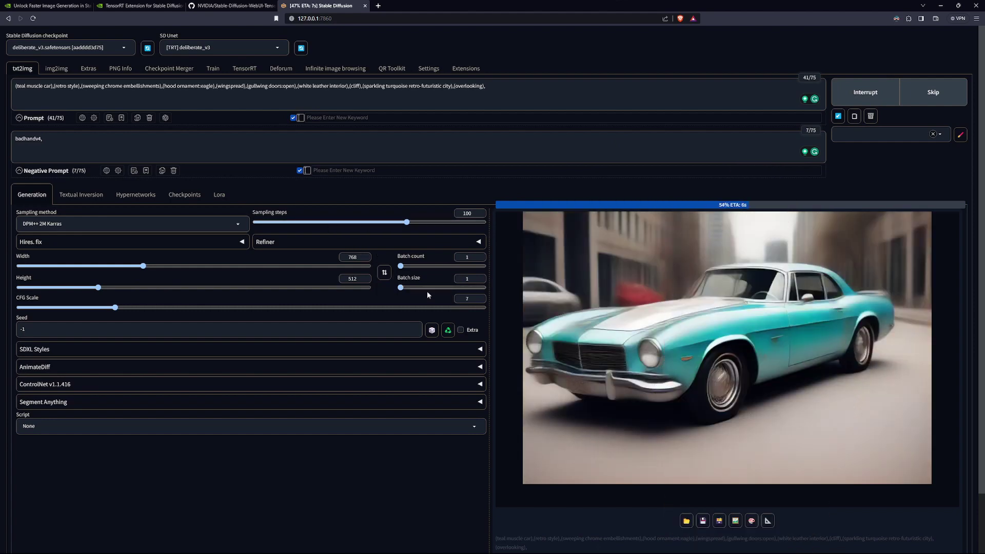
{"action": "scroll", "coordinate": [589, 336], "scroll_direction": "down", "scroll_amount": 1}
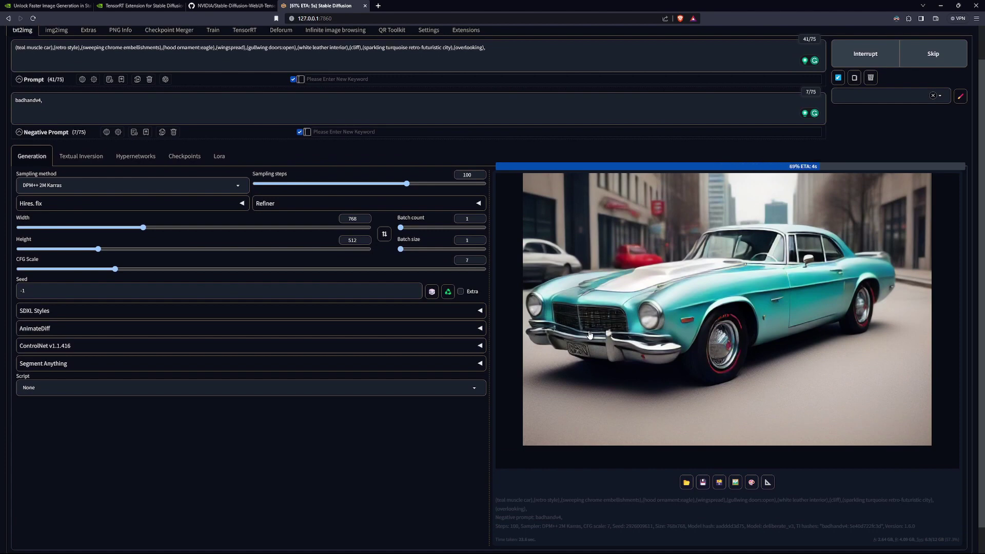
{"action": "scroll", "coordinate": [589, 335], "scroll_direction": "down", "scroll_amount": 1}
{"action": "scroll", "coordinate": [591, 334], "scroll_direction": "up", "scroll_amount": 2}
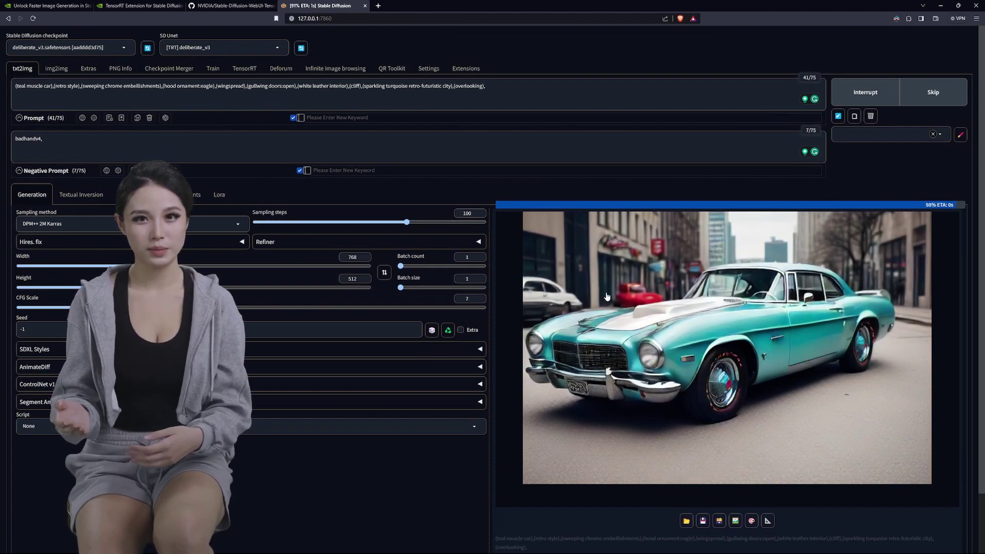
{"action": "scroll", "coordinate": [607, 297], "scroll_direction": "down", "scroll_amount": 2}
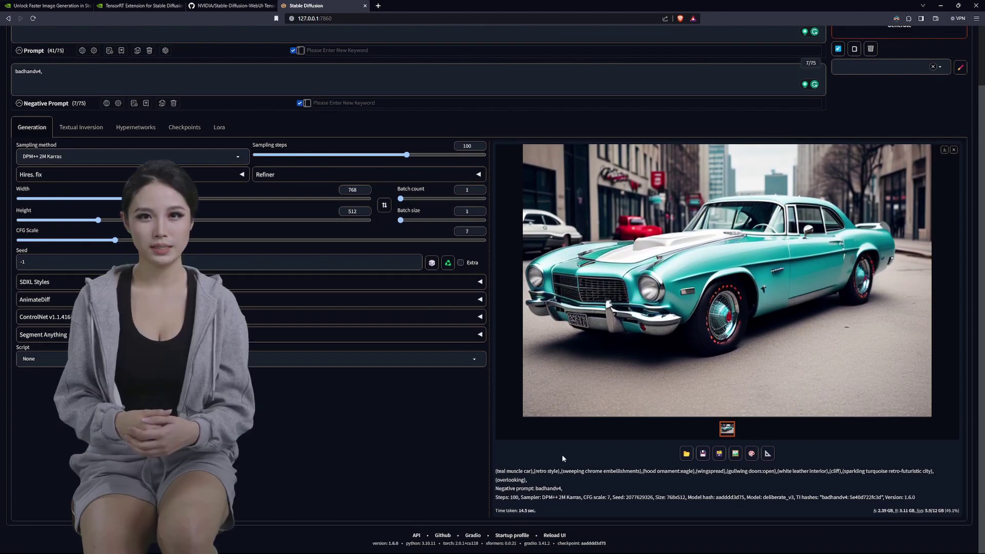
{"action": "scroll", "coordinate": [685, 301], "scroll_direction": "up", "scroll_amount": 2}
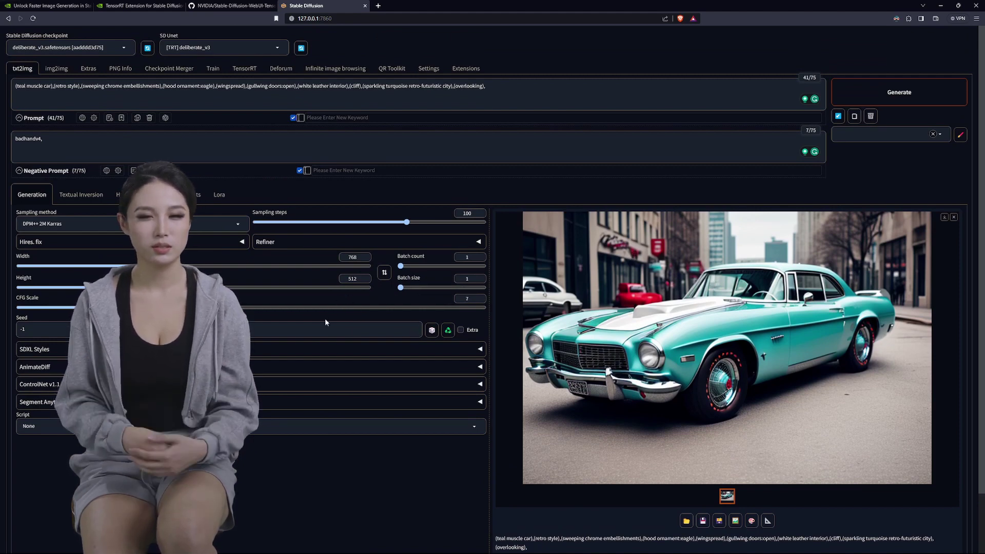
Set CFG scale to 14 and generate a 768×512 teal car by the seafront in 14.3 sec
{"action": "left_click_drag", "start_coordinate": [114, 307], "coordinate": [227, 307]}
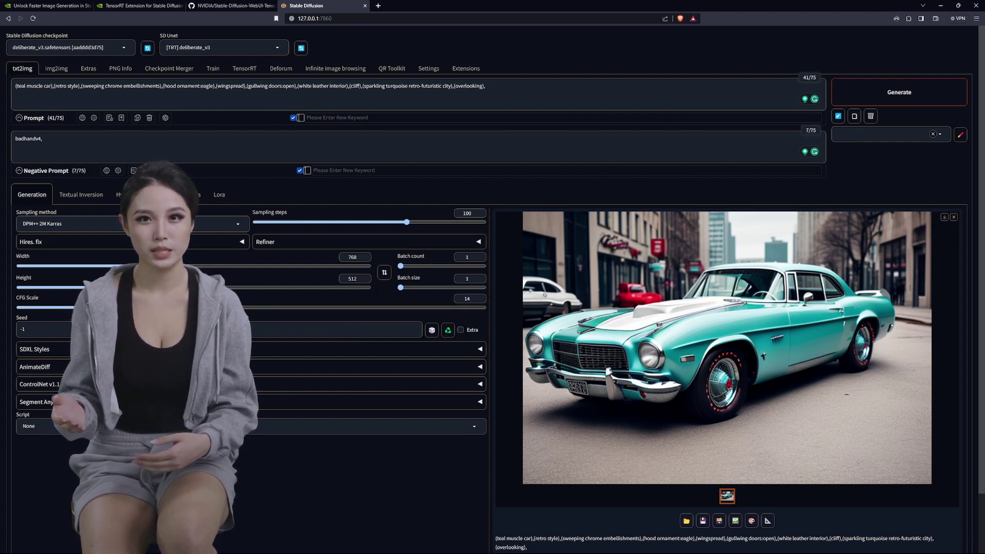
{"action": "left_click", "coordinate": [923, 103]}
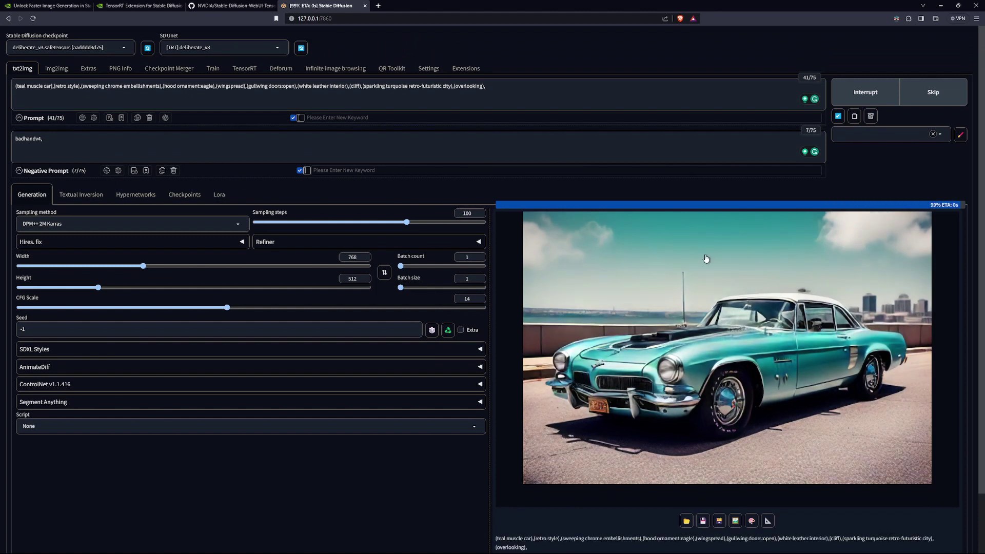
{"action": "scroll", "coordinate": [712, 297], "scroll_direction": "down", "scroll_amount": 2}
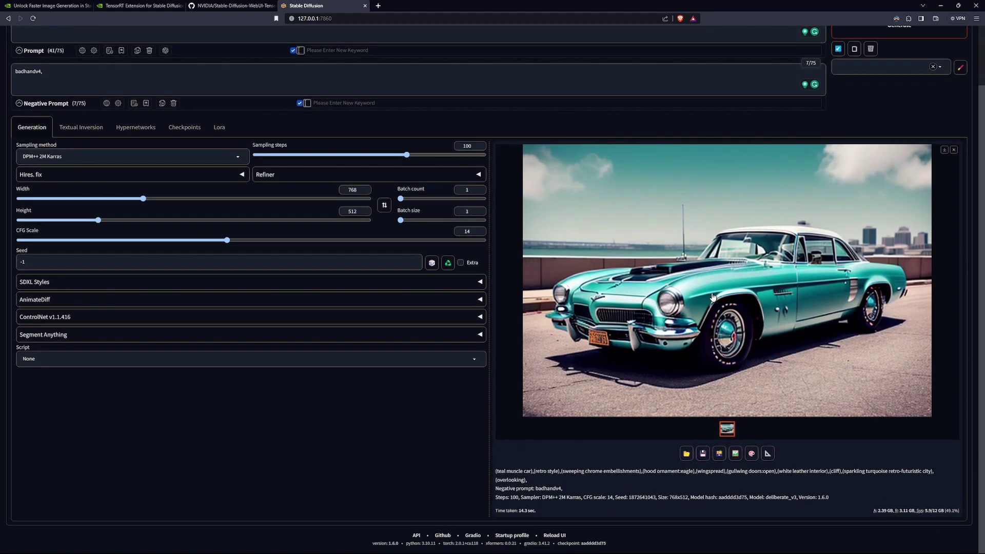
{"action": "scroll", "coordinate": [431, 262], "scroll_direction": "up", "scroll_amount": 2}
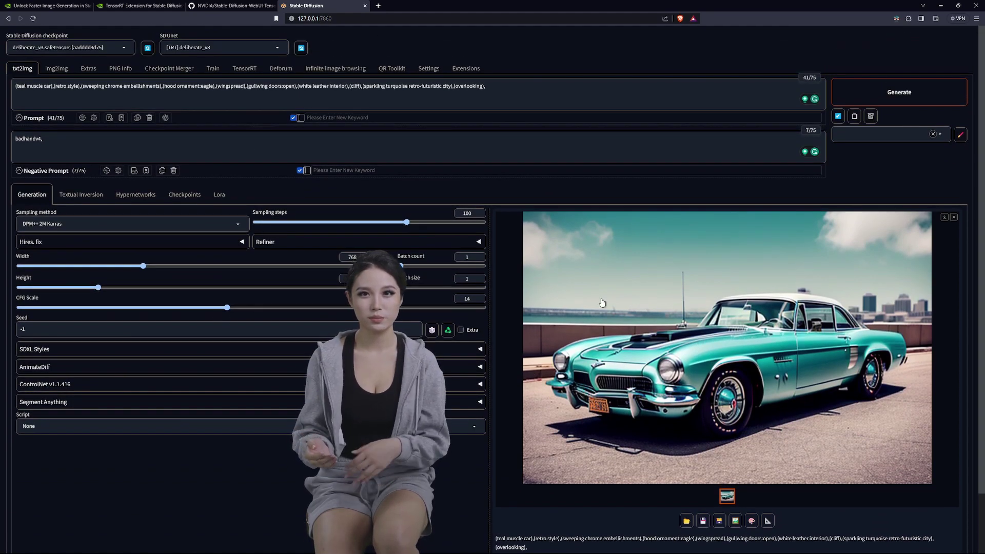
{"action": "scroll", "coordinate": [620, 303], "scroll_direction": "down", "scroll_amount": 2}
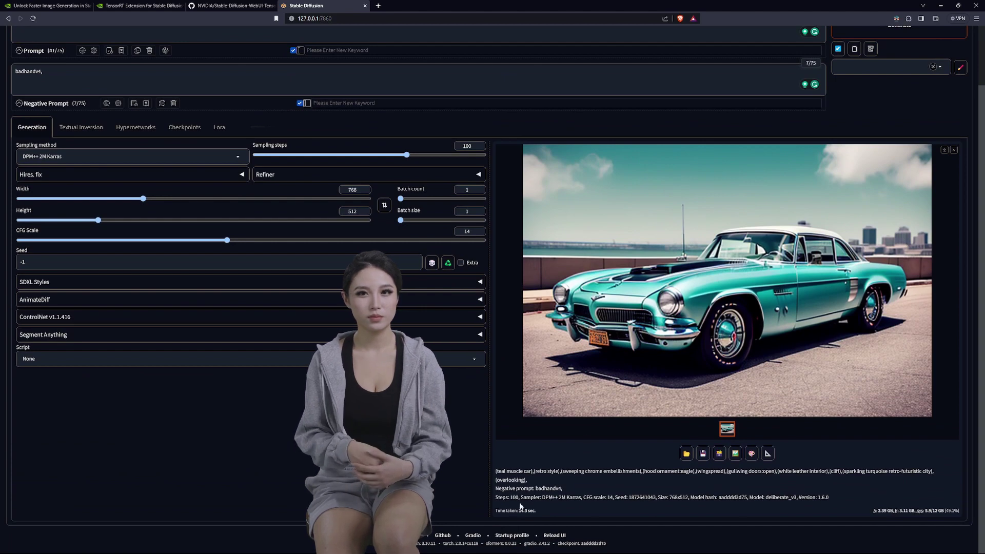
{"action": "scroll", "coordinate": [740, 330], "scroll_direction": "up", "scroll_amount": 1}
{"action": "scroll", "coordinate": [741, 331], "scroll_direction": "up", "scroll_amount": 1}
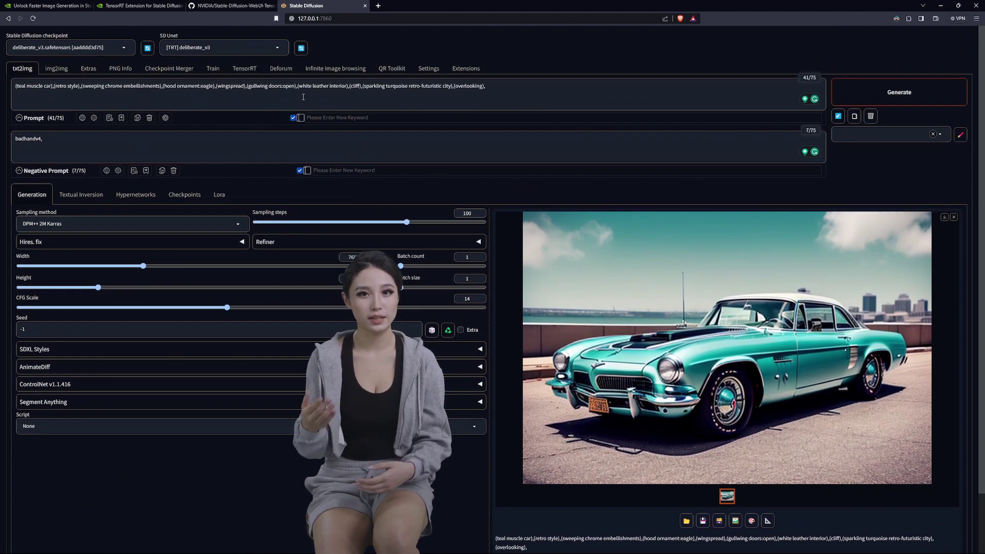
{"action": "left_click", "coordinate": [280, 50]}
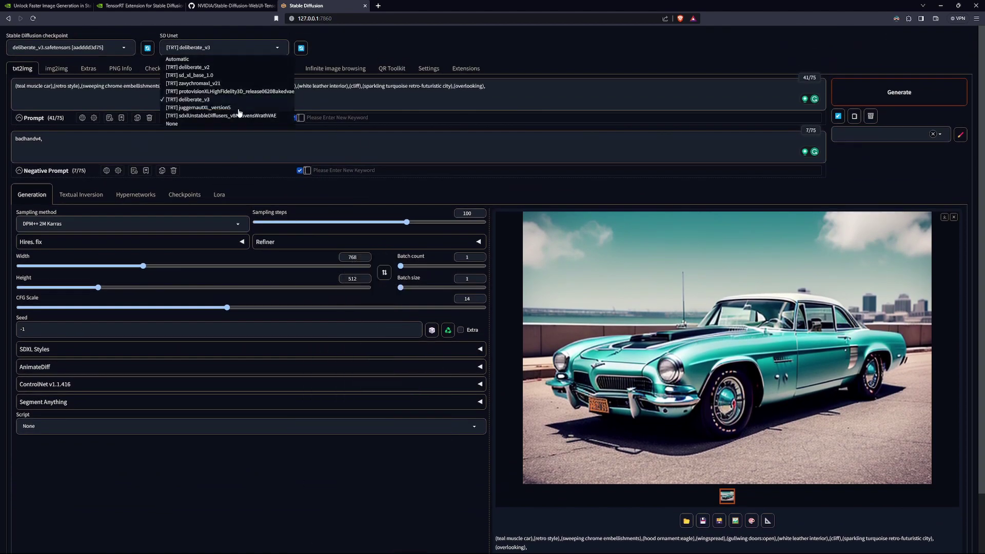
{"action": "left_click", "coordinate": [229, 123]}
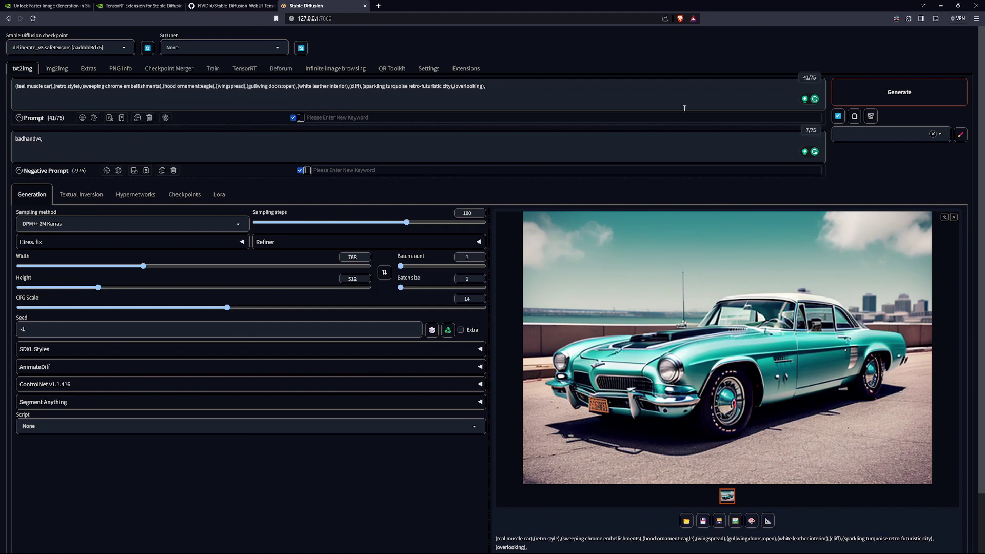
{"action": "left_click", "coordinate": [899, 91]}
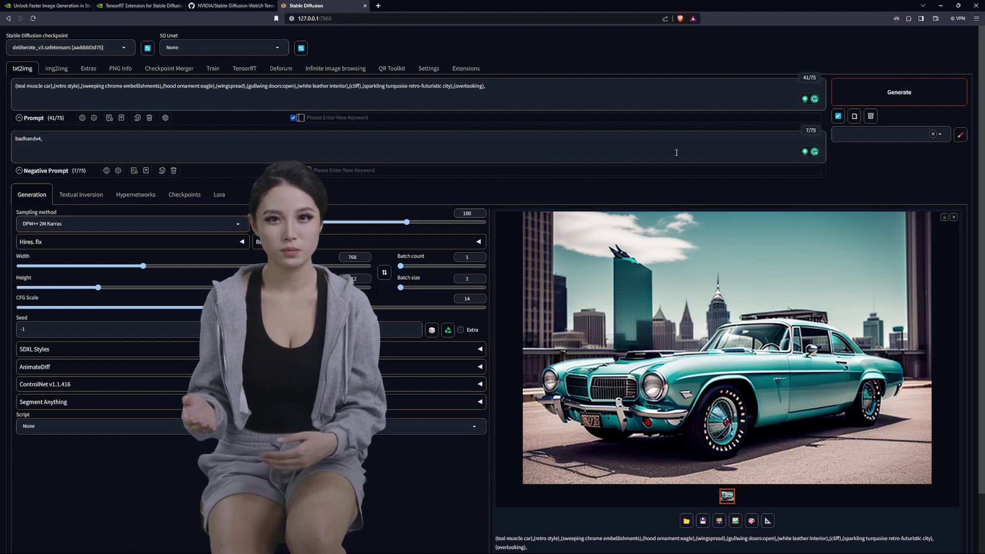
{"action": "scroll", "coordinate": [702, 343], "scroll_direction": "down", "scroll_amount": 2}
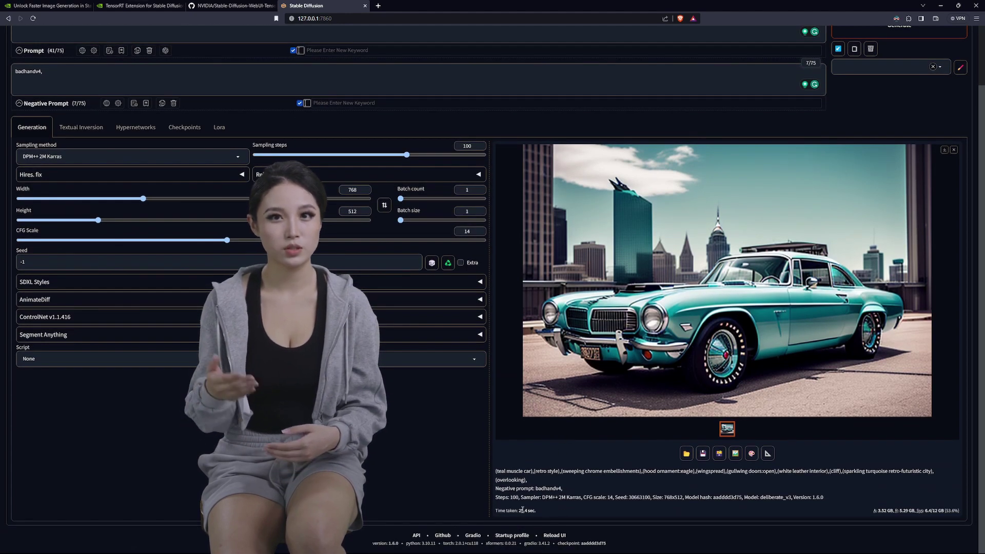
{"action": "left_click", "coordinate": [606, 406]}
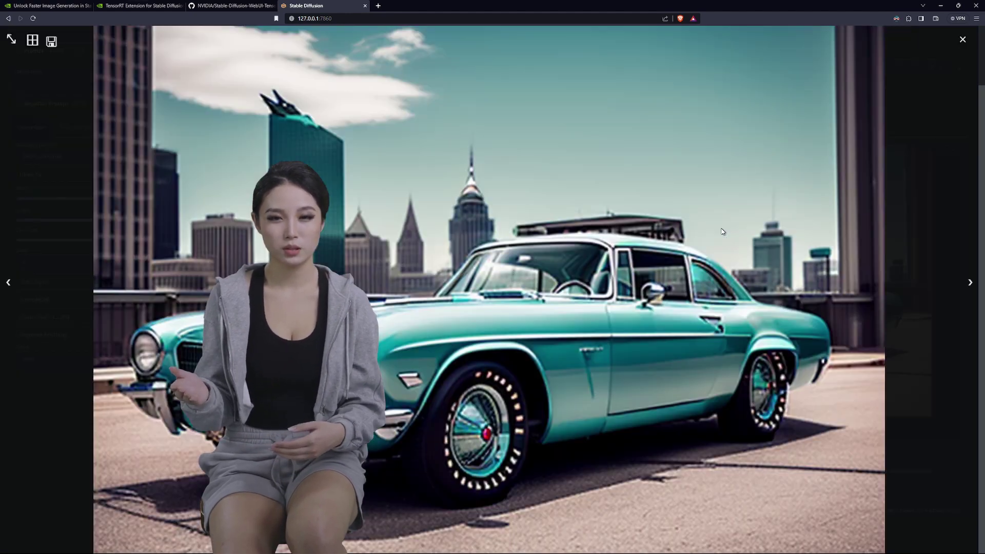
{"action": "left_click", "coordinate": [668, 244]}
{"action": "scroll", "coordinate": [203, 153], "scroll_direction": "up", "scroll_amount": 2}
{"action": "scroll", "coordinate": [203, 153], "scroll_direction": "up", "scroll_amount": 1}
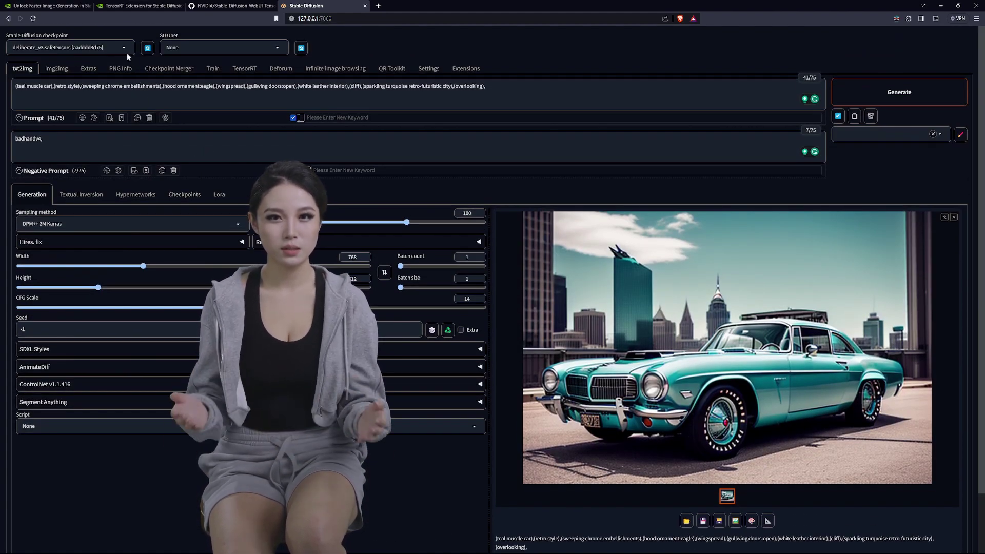
{"action": "left_click", "coordinate": [122, 50]}
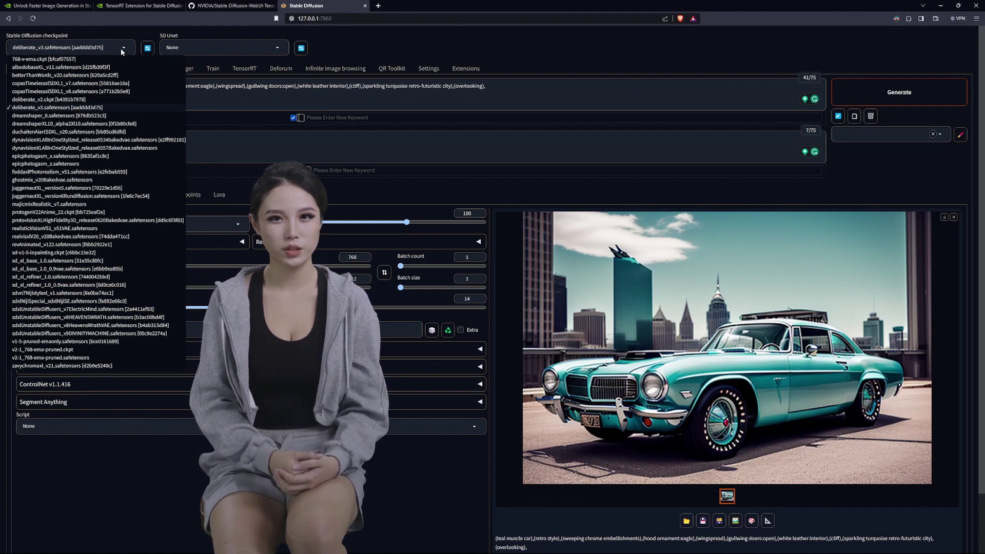
{"action": "left_click", "coordinate": [129, 33]}
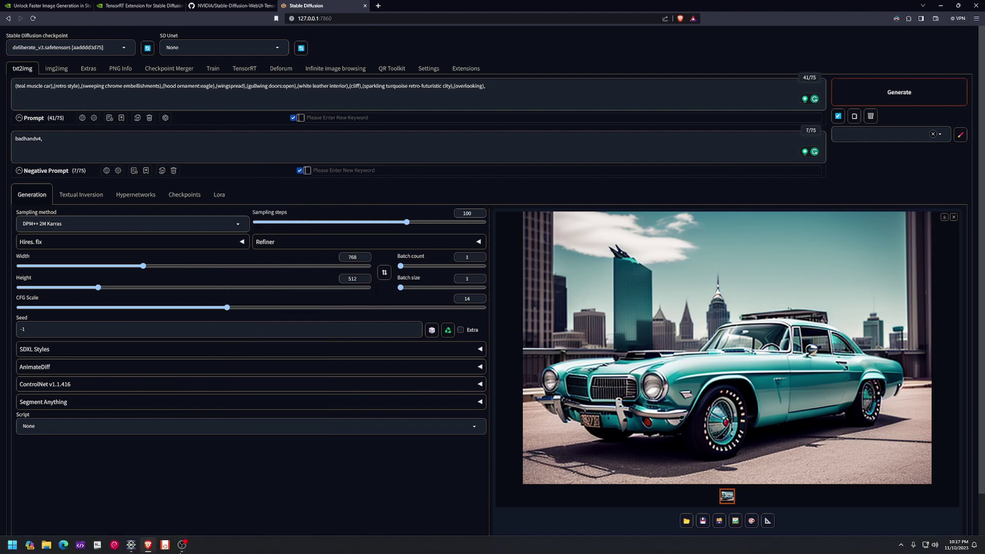
{"action": "left_click", "coordinate": [162, 502]}
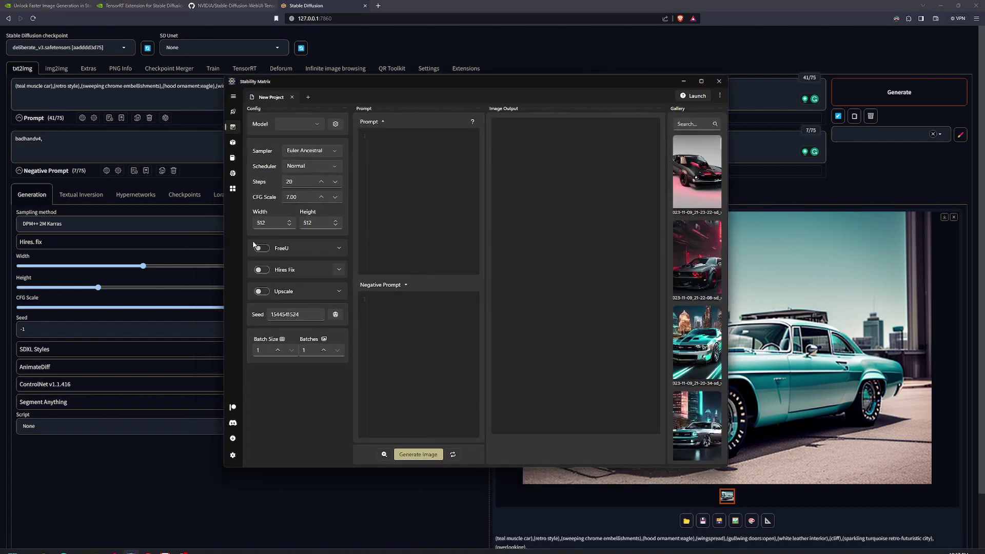
{"action": "left_click", "coordinate": [231, 111]}
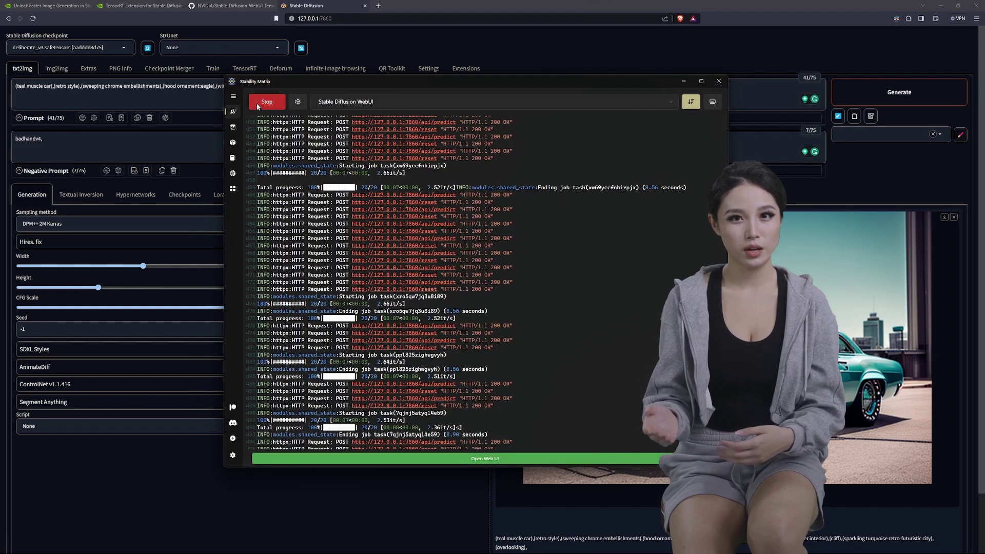
{"action": "left_click", "coordinate": [298, 103]}
{"action": "scroll", "coordinate": [459, 247], "scroll_direction": "down", "scroll_amount": 1}
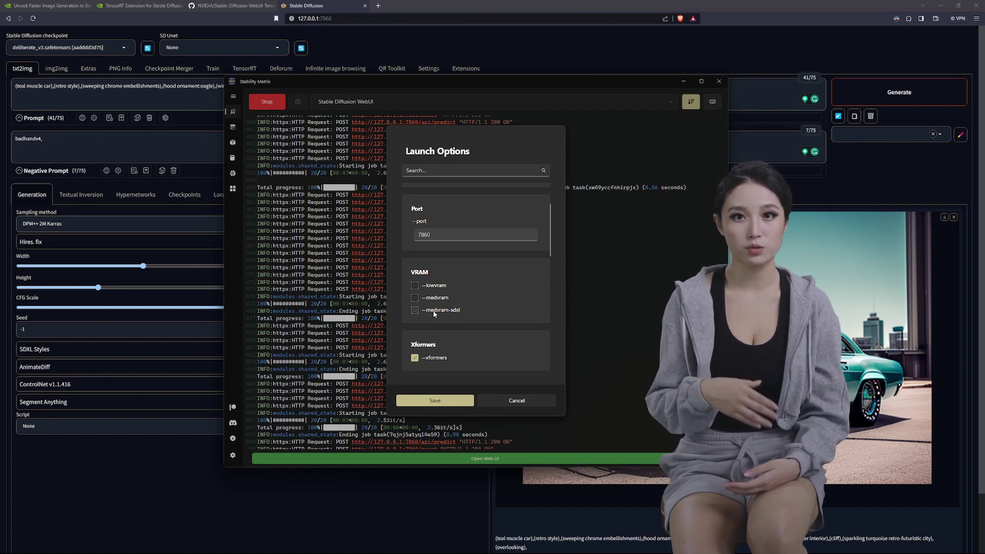
{"action": "scroll", "coordinate": [475, 303], "scroll_direction": "down", "scroll_amount": 10}
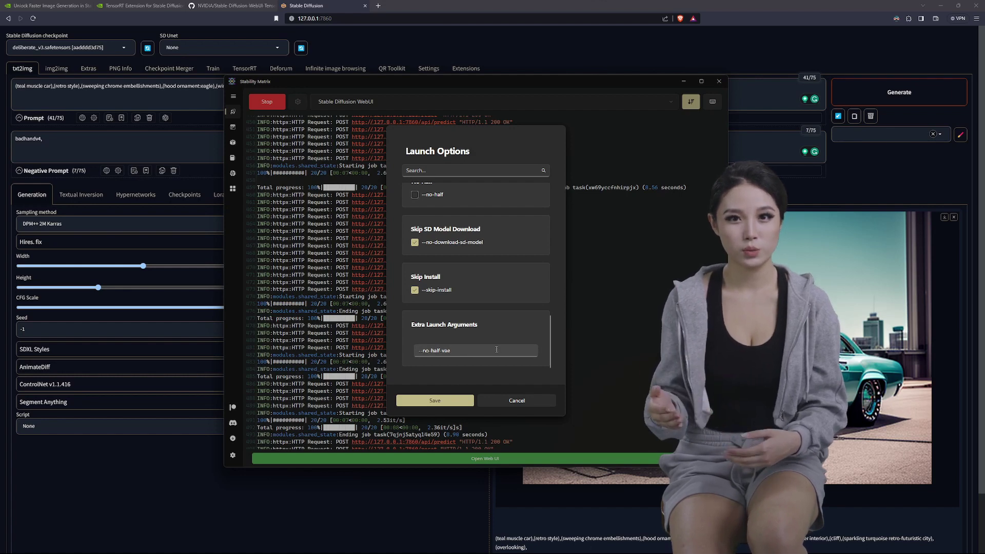
{"action": "scroll", "coordinate": [511, 334], "scroll_direction": "up", "scroll_amount": 5}
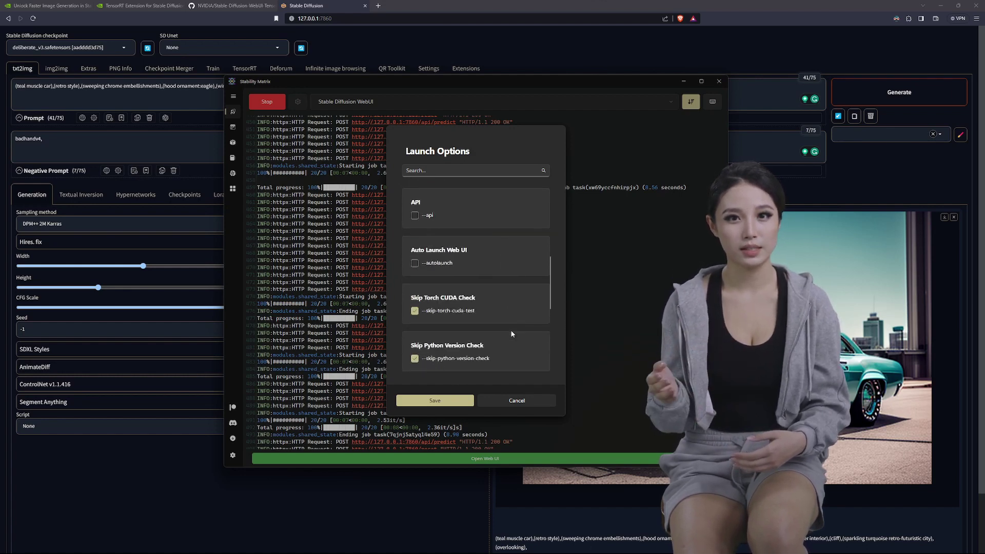
{"action": "scroll", "coordinate": [511, 334], "scroll_direction": "up", "scroll_amount": 3}
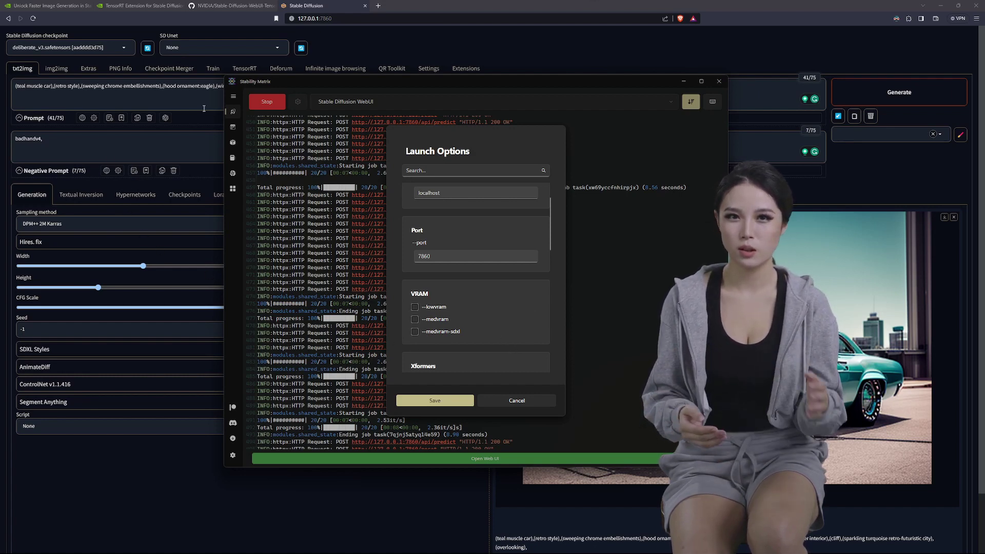
{"action": "left_click", "coordinate": [517, 401]}
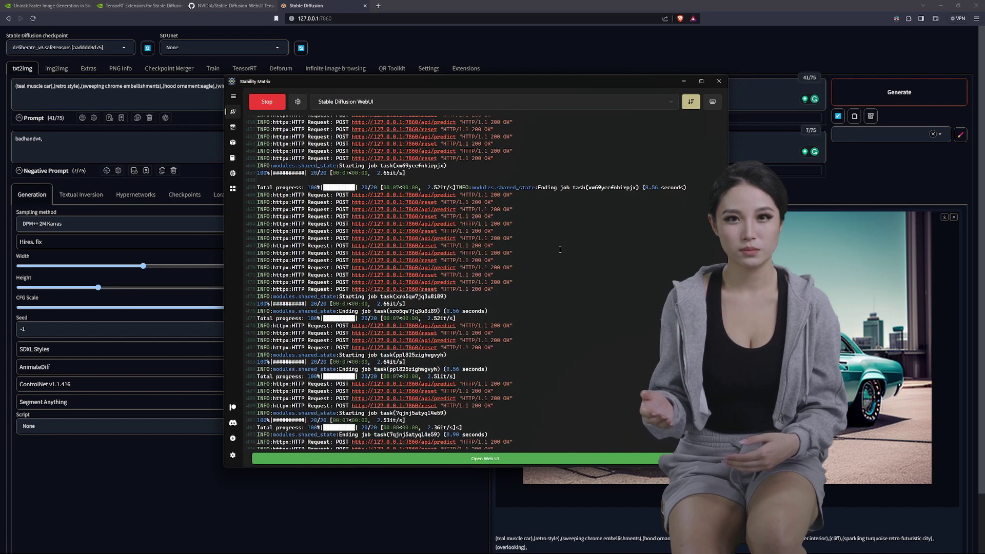
{"action": "left_click", "coordinate": [448, 6]}
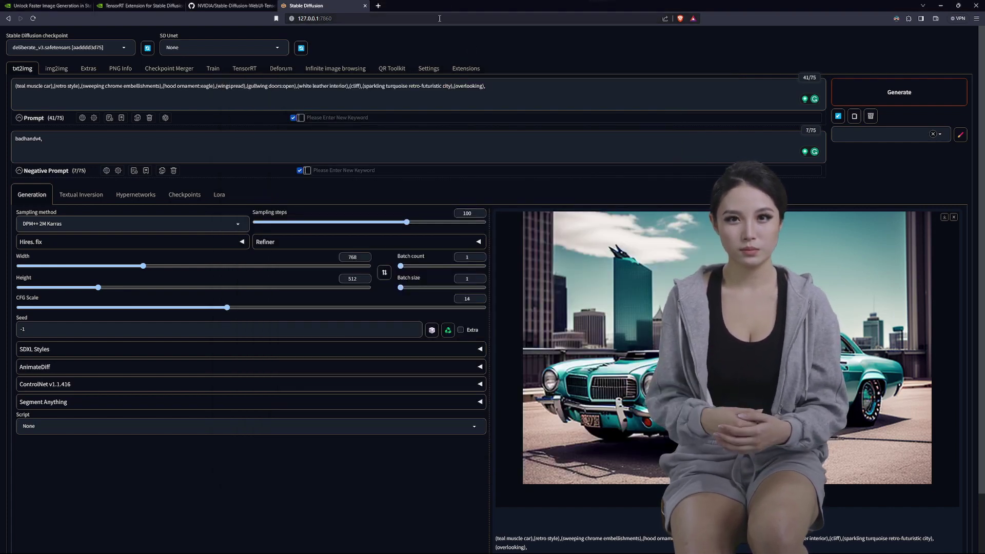
{"action": "left_click", "coordinate": [255, 71]}
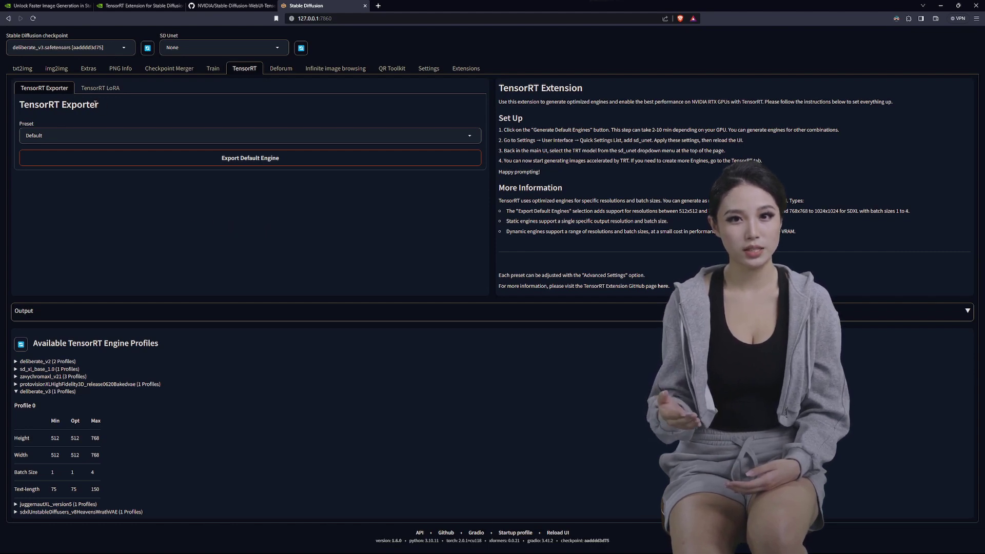
{"action": "left_click", "coordinate": [23, 70]}
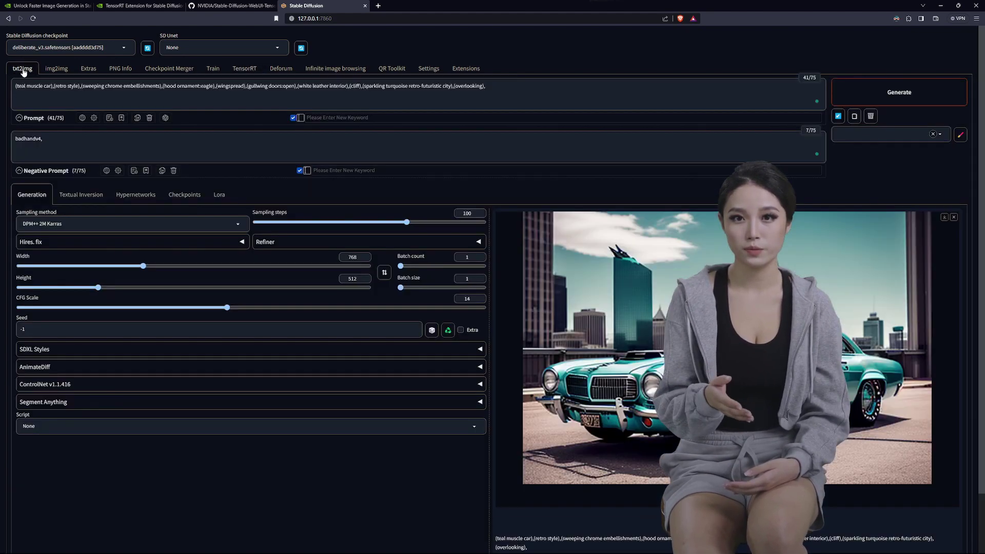
{"action": "left_click", "coordinate": [57, 69]}
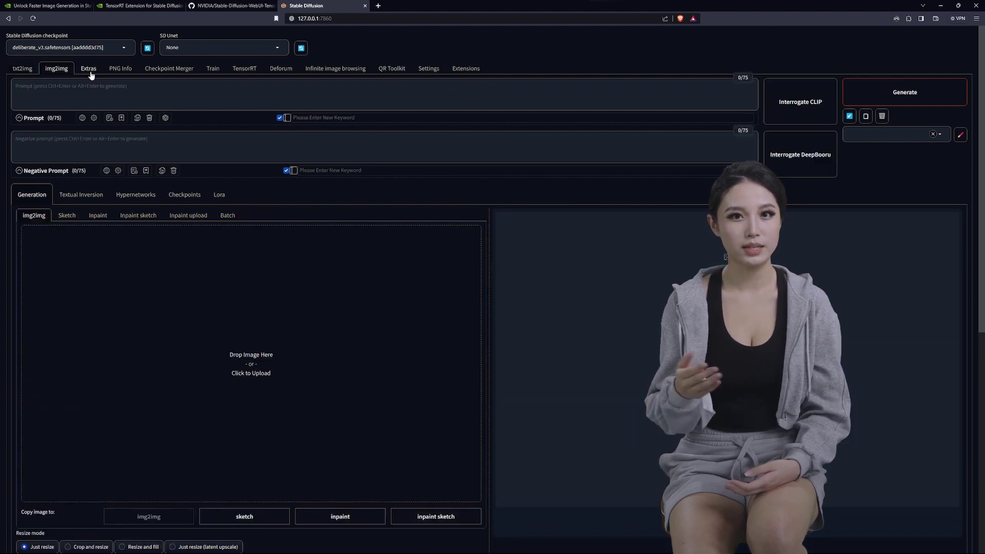
{"action": "left_click", "coordinate": [90, 70]}
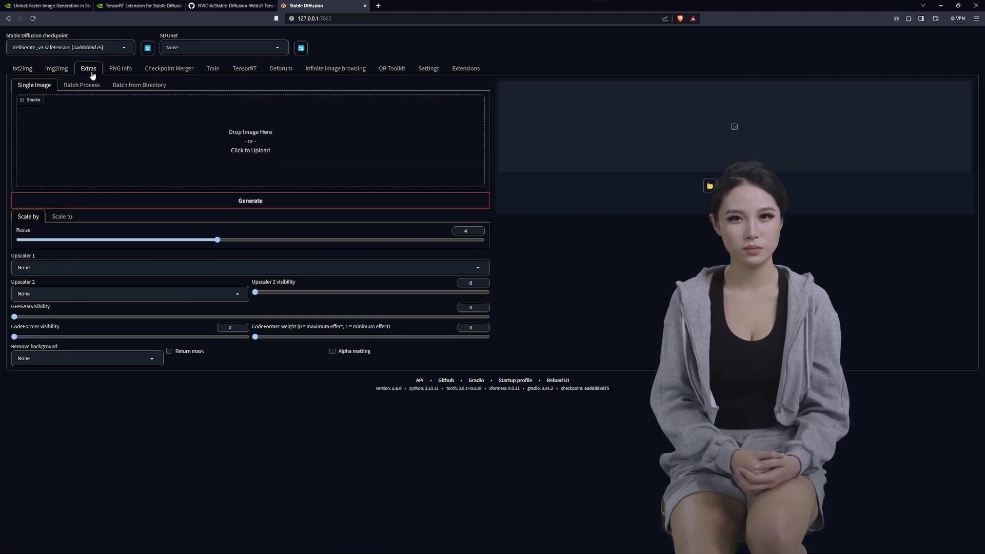
{"action": "left_click", "coordinate": [123, 70]}
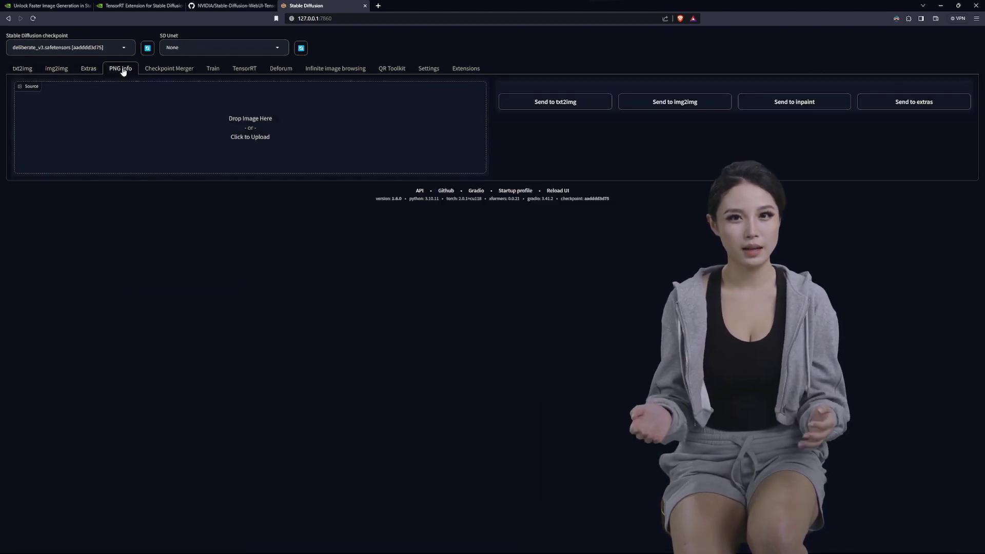
{"action": "left_click", "coordinate": [213, 70]}
{"action": "left_click", "coordinate": [240, 74]}
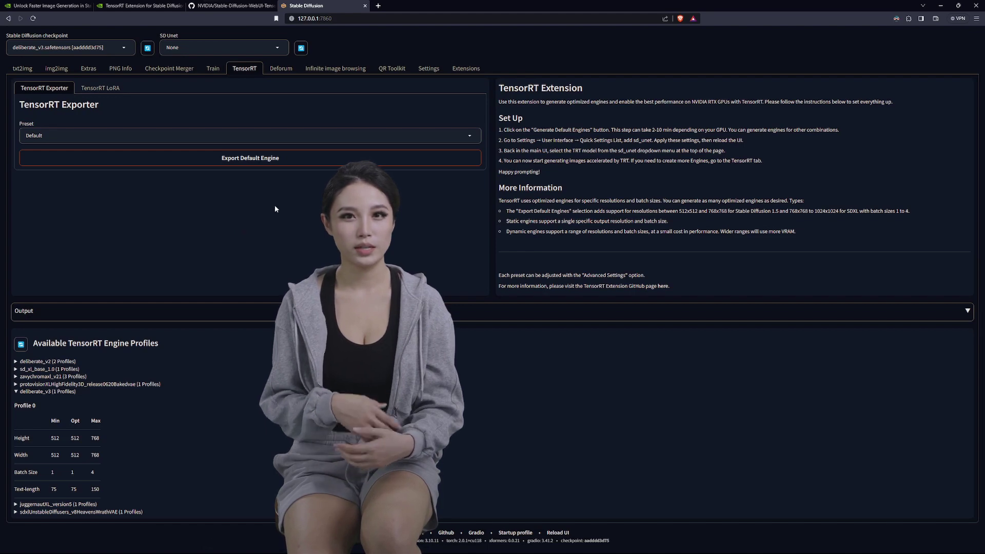
{"action": "left_click", "coordinate": [456, 72]}
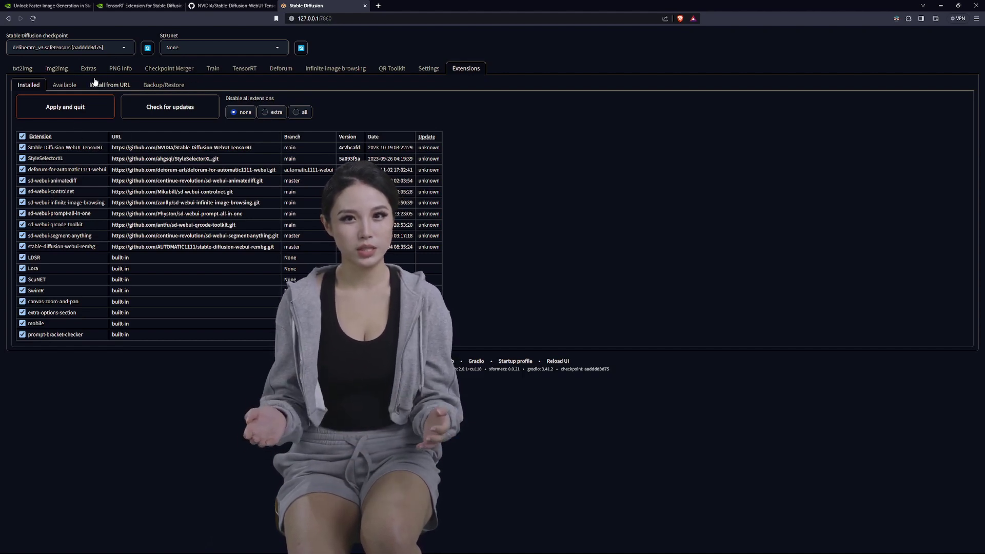
{"action": "left_click", "coordinate": [23, 70]}
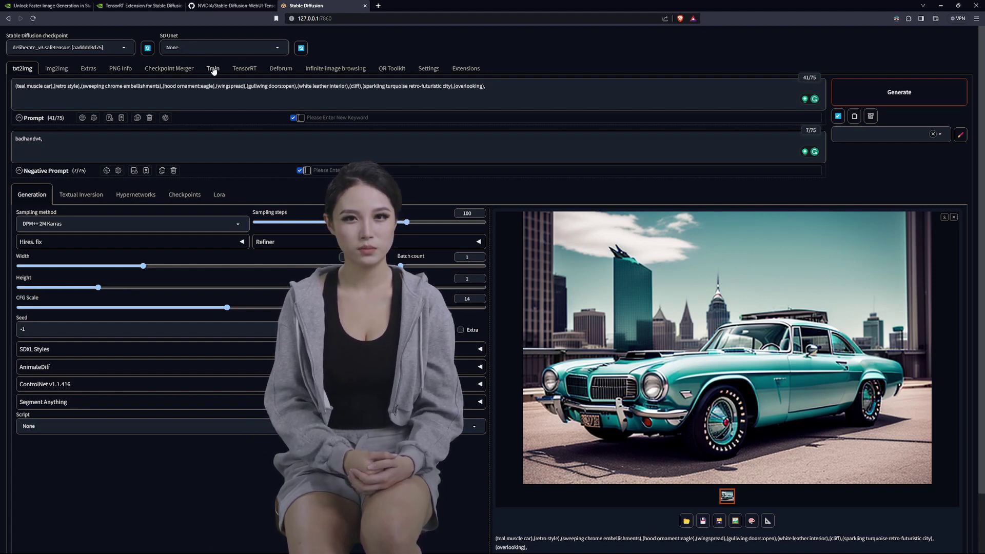
{"action": "left_click", "coordinate": [243, 69]}
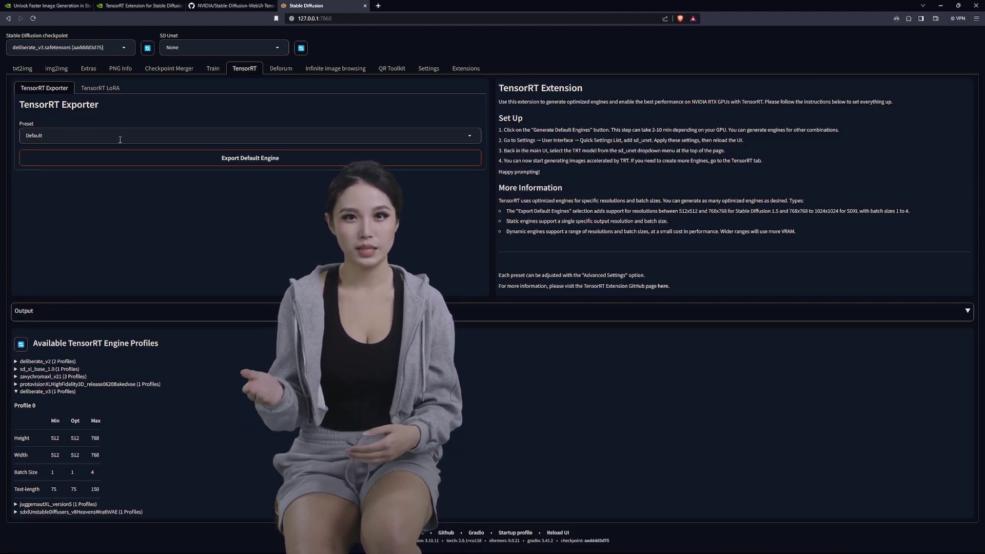
{"action": "left_click", "coordinate": [267, 160]}
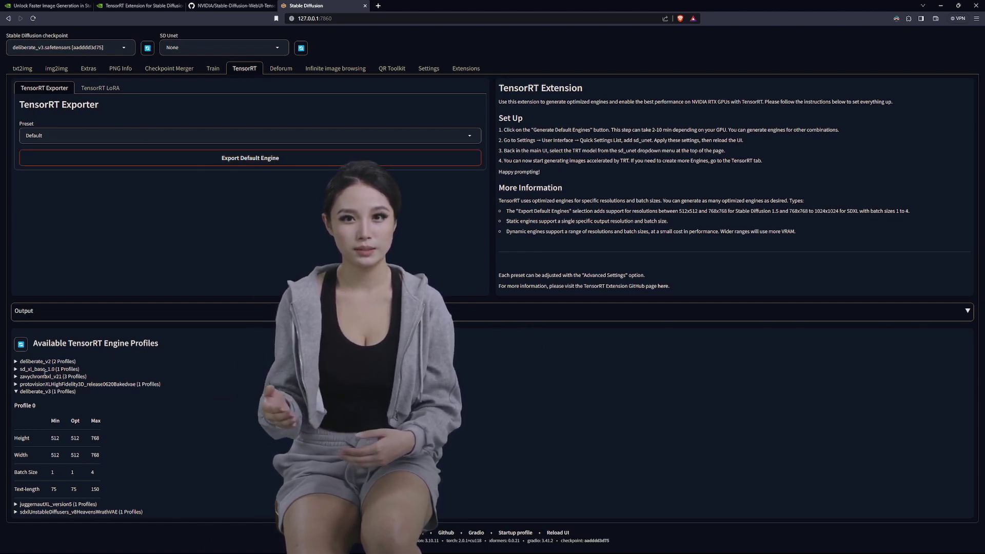
{"action": "left_click", "coordinate": [16, 391]}
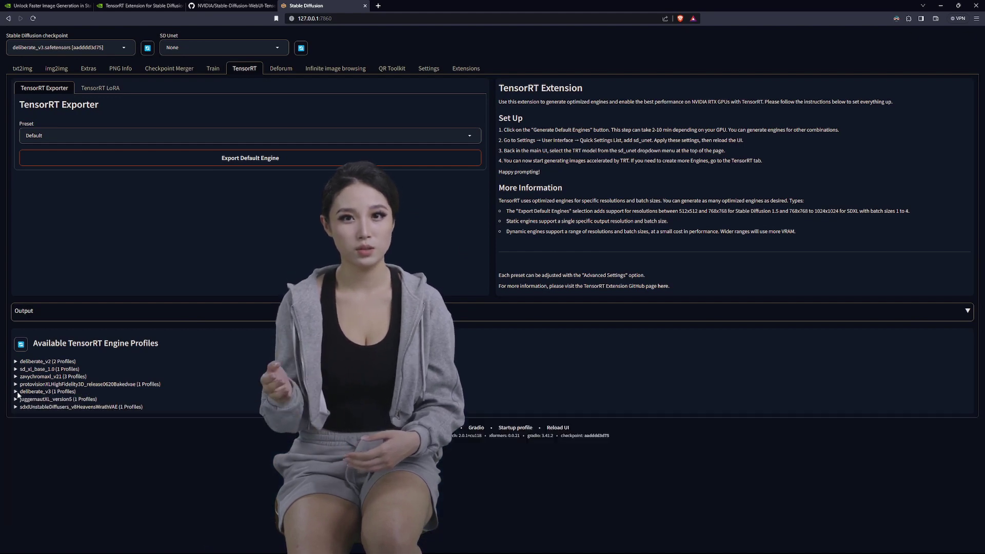
{"action": "left_click", "coordinate": [16, 392]}
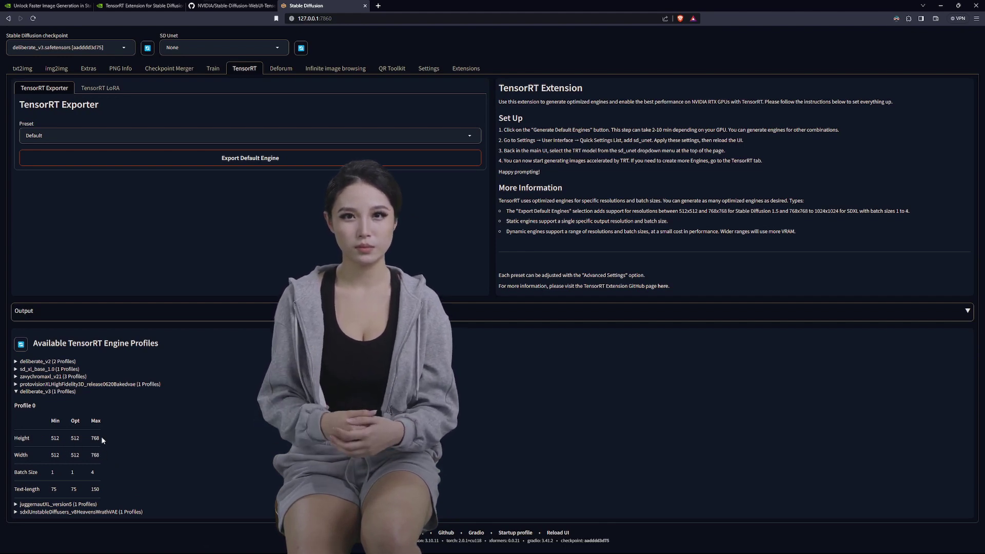
{"action": "left_click", "coordinate": [24, 69]}
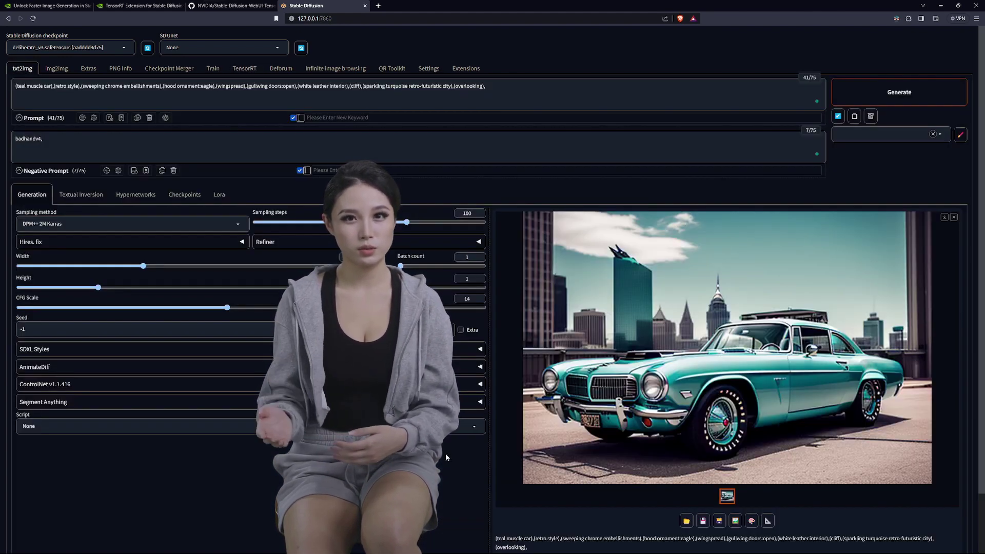
{"action": "scroll", "coordinate": [526, 511], "scroll_direction": "down", "scroll_amount": 2}
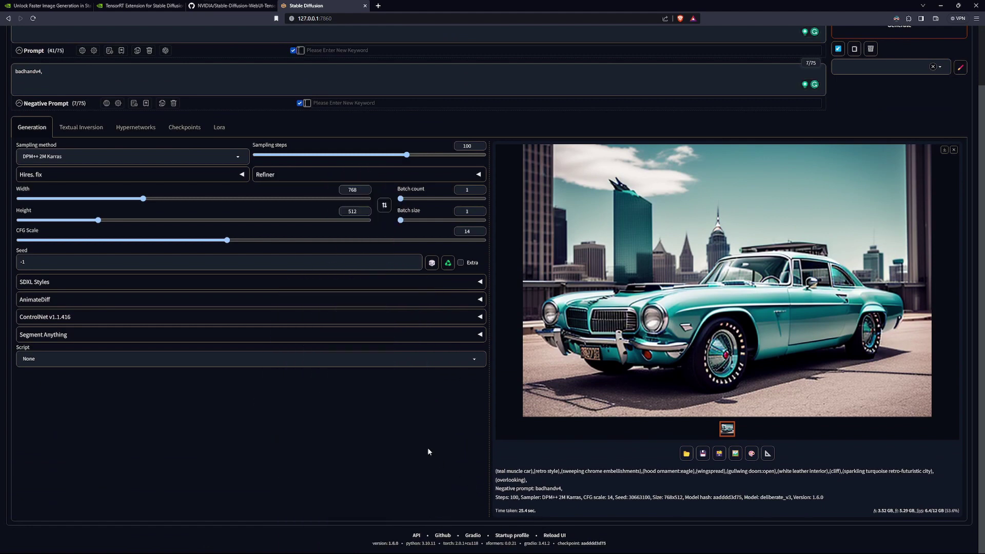
{"action": "scroll", "coordinate": [429, 450], "scroll_direction": "up", "scroll_amount": 2}
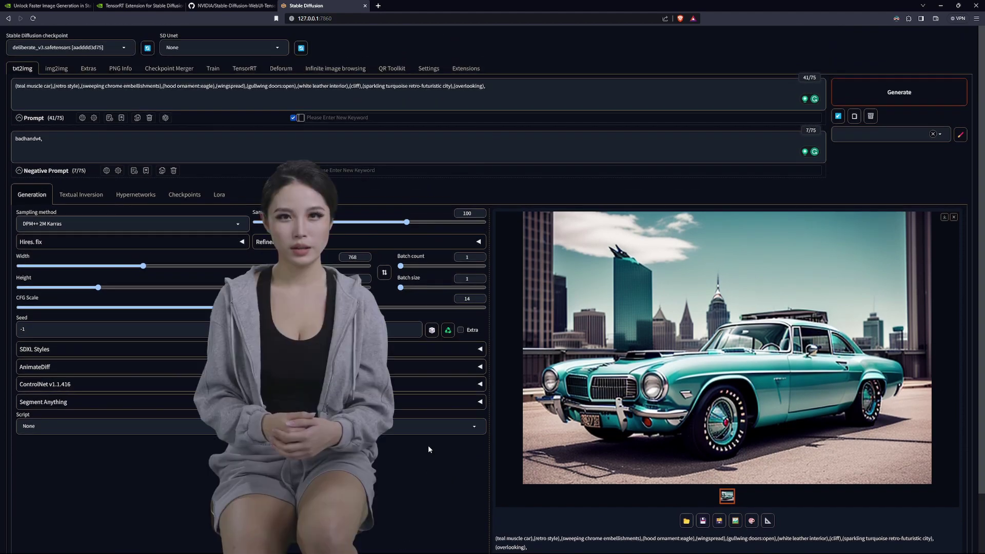